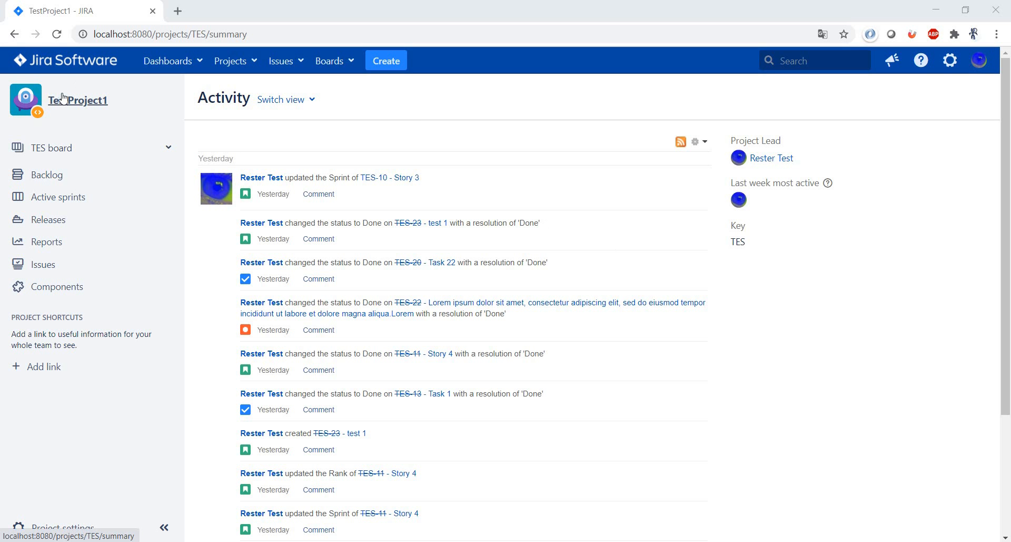
# Open the project's releases overview and add a version named "Release 1" without dates
pyautogui.click(71, 226)
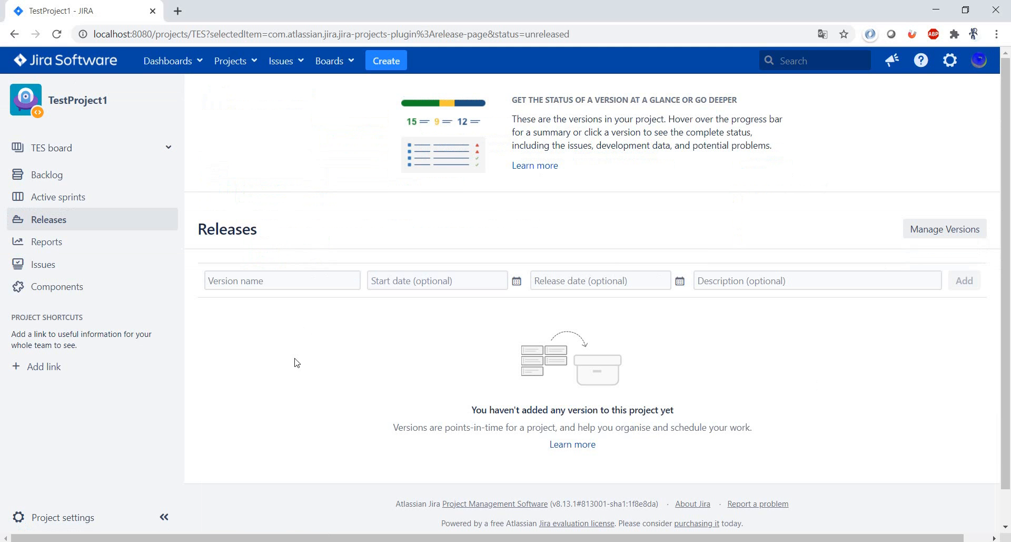
pyautogui.click(353, 278)
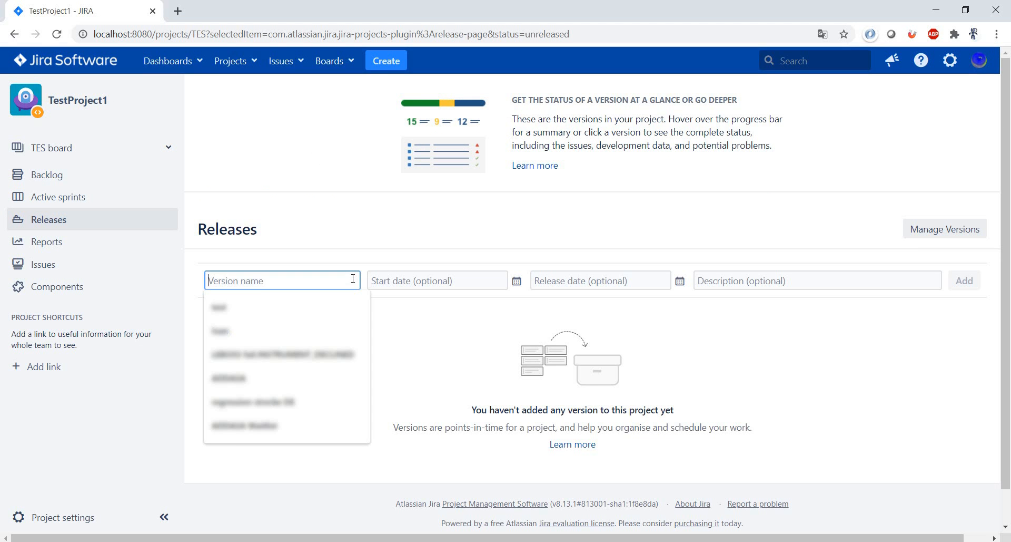
pyautogui.write('Release 1')
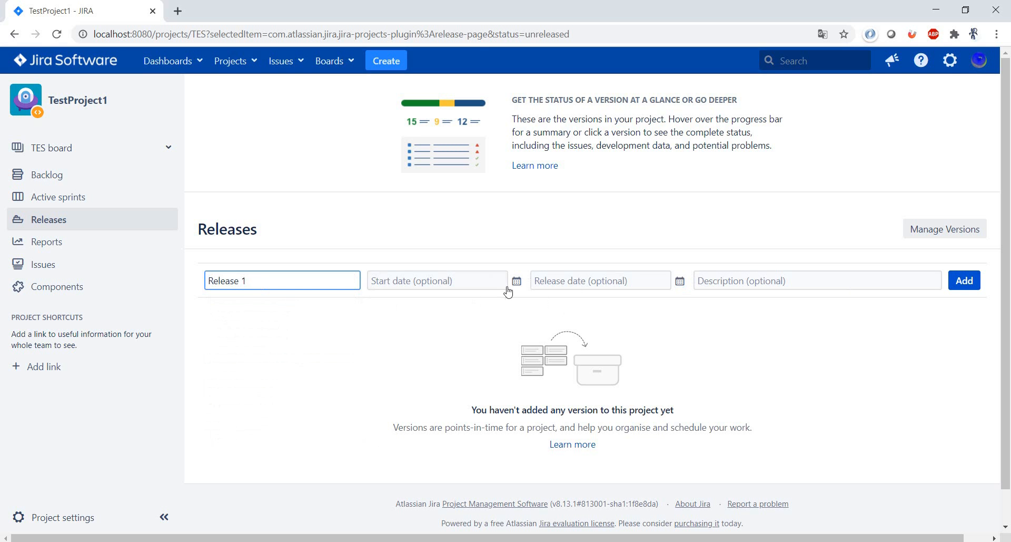
pyautogui.click(965, 280)
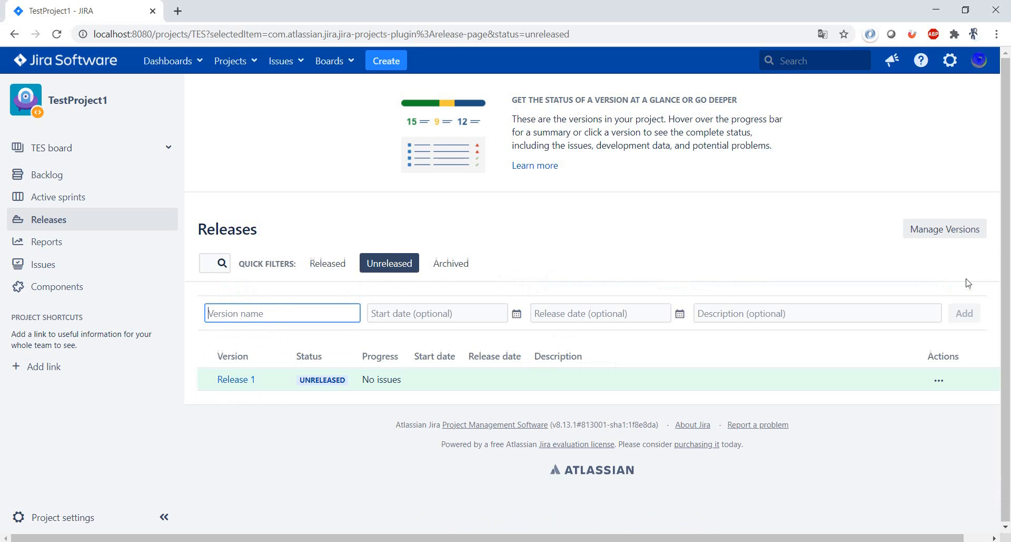
# Add a version named "Release 2" with the start date 30/Dec/20
pyautogui.click(278, 313)
pyautogui.write('Re')
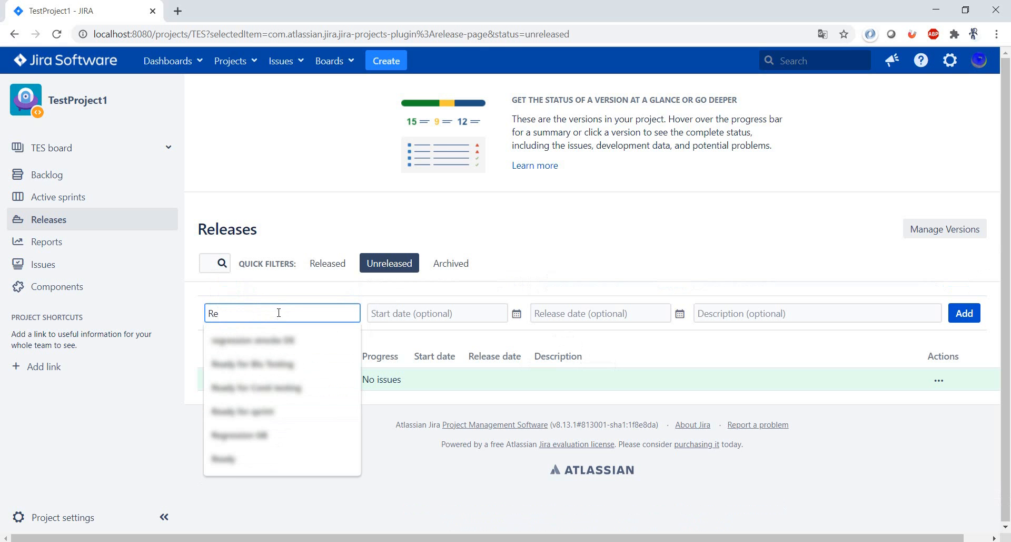
pyautogui.write('lease 2')
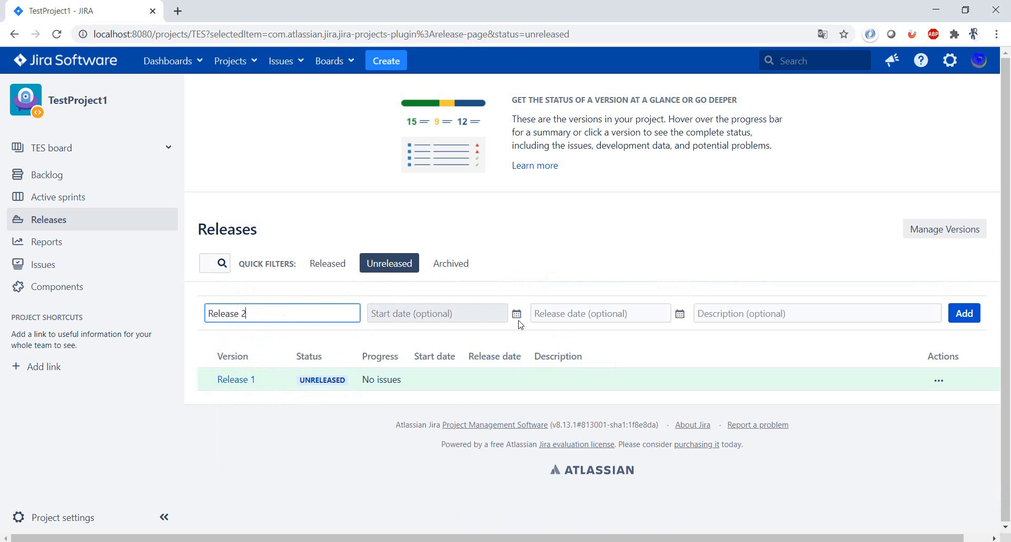
pyautogui.click(517, 313)
pyautogui.click(451, 418)
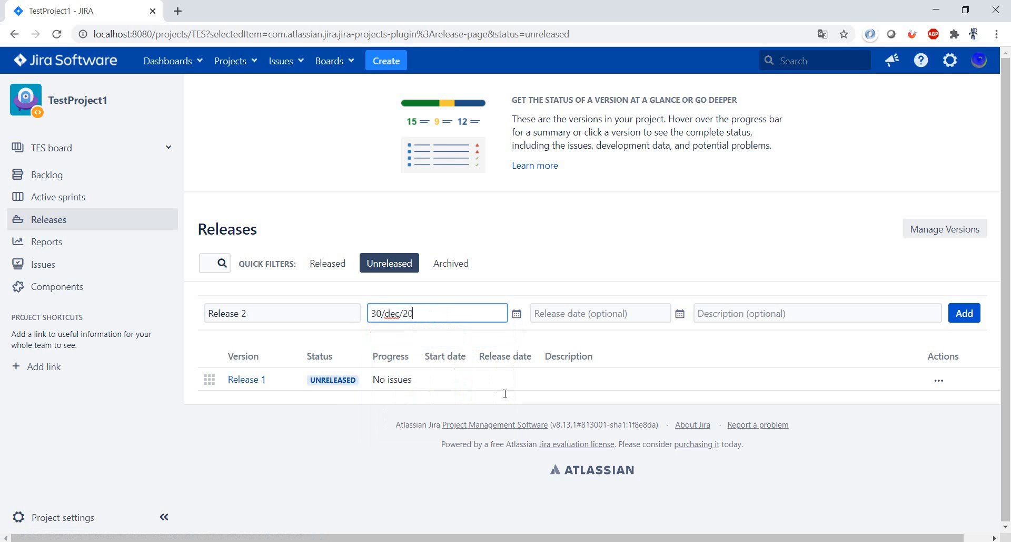
pyautogui.click(964, 313)
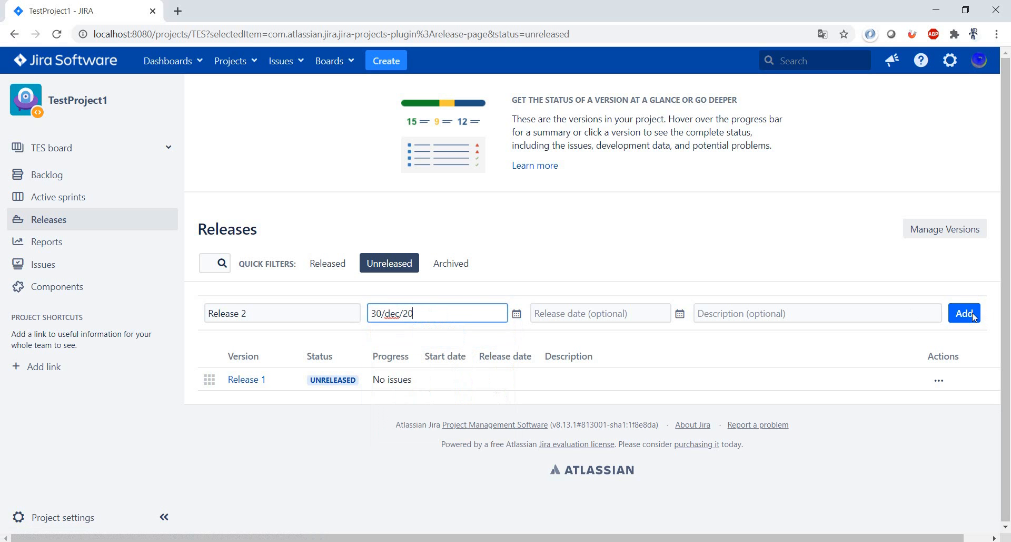
# Enter "Release 3" as the name of another new version
pyautogui.click(326, 320)
pyautogui.write('Rekease')
pyautogui.press('BackSpace')
pyautogui.press('BackSpace')
pyautogui.press('BackSpace')
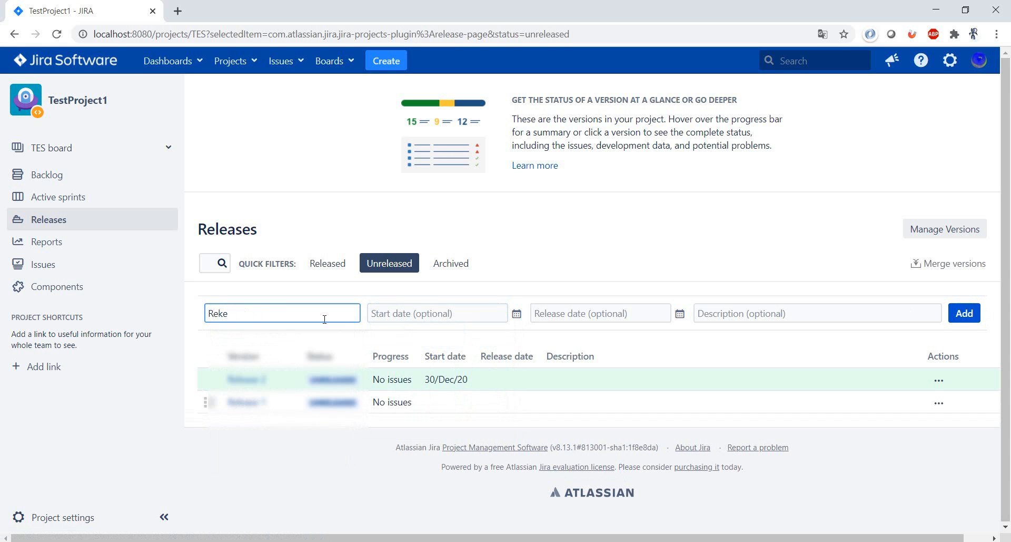
pyautogui.press('BackSpace')
pyautogui.press('BackSpace')
pyautogui.press('BackSpace')
pyautogui.write('elease ')
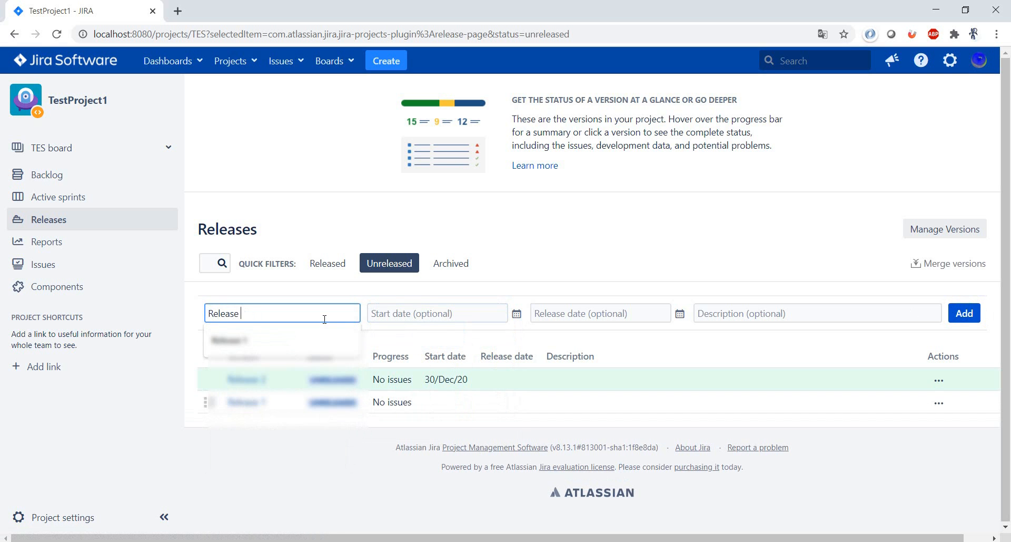
pyautogui.write('3')
pyautogui.press('Tab')
# Set the start date of the new Release 3 version to 28/Feb/21
pyautogui.click(517, 313)
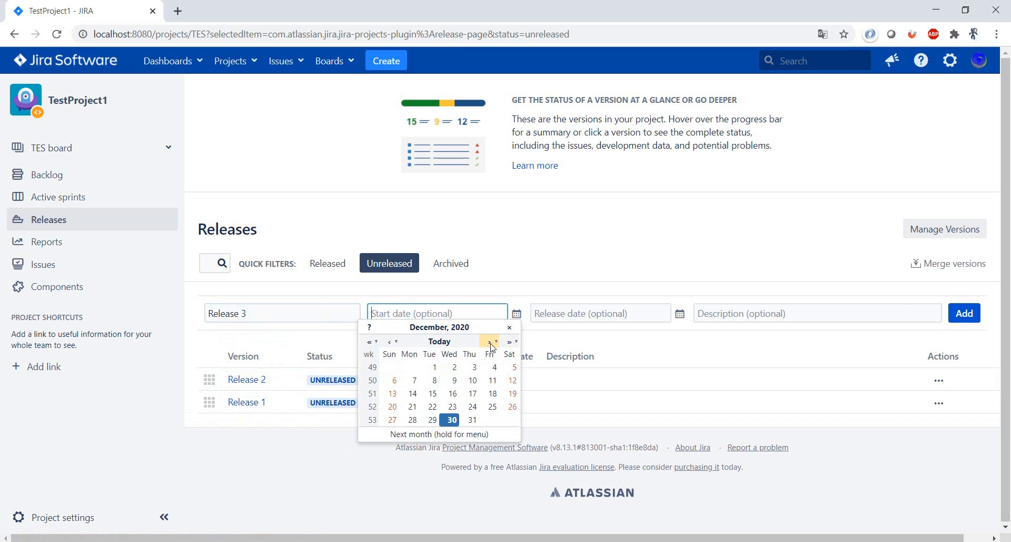
pyautogui.click(491, 343)
pyautogui.click(491, 343)
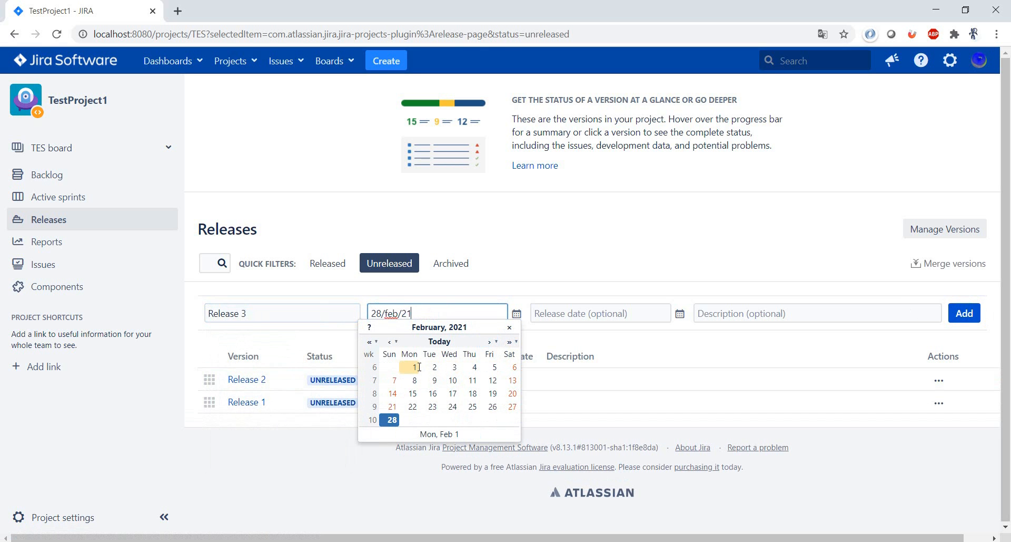
pyautogui.click(552, 284)
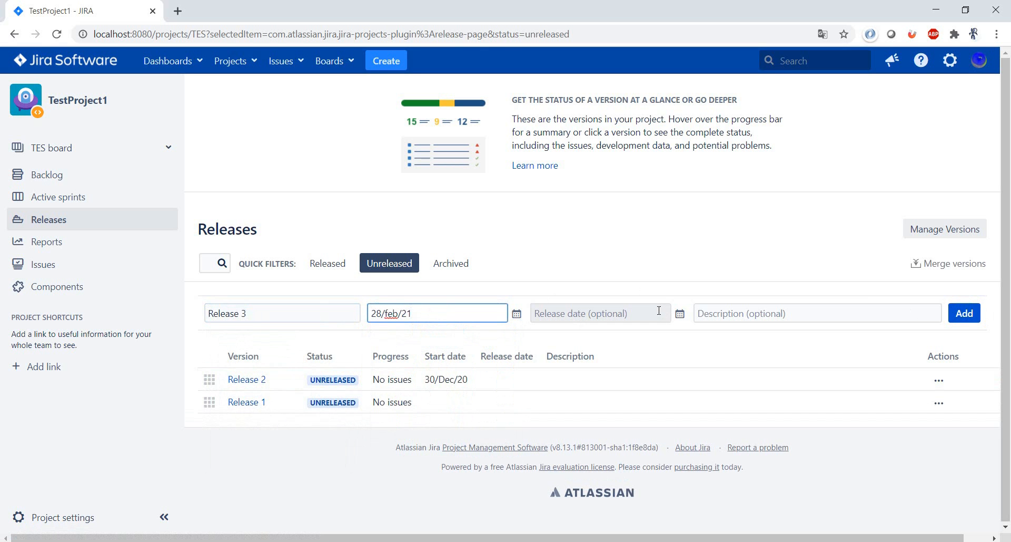
# Set Release 3's release date to 5/Mar/21 and add the version to the project
pyautogui.click(680, 313)
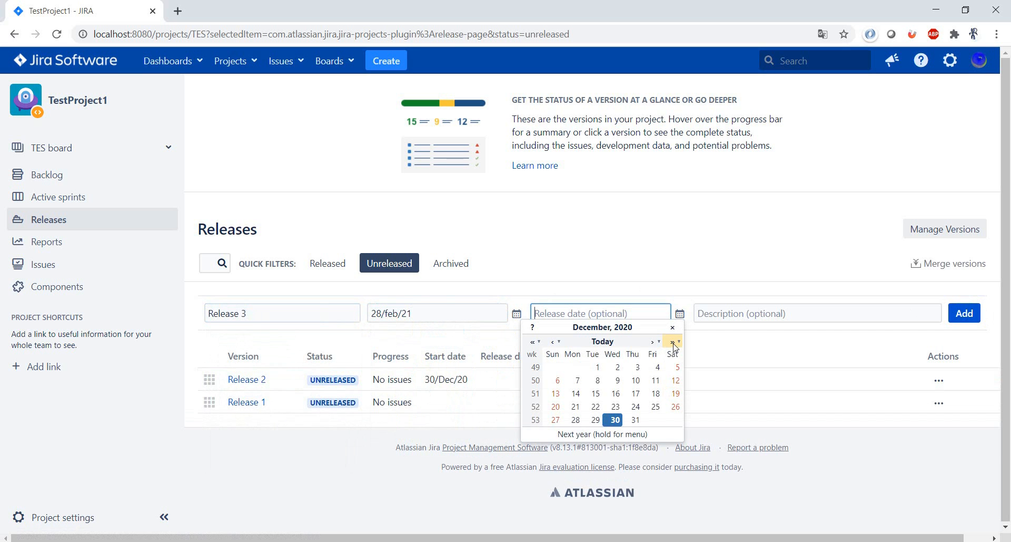
pyautogui.click(617, 367)
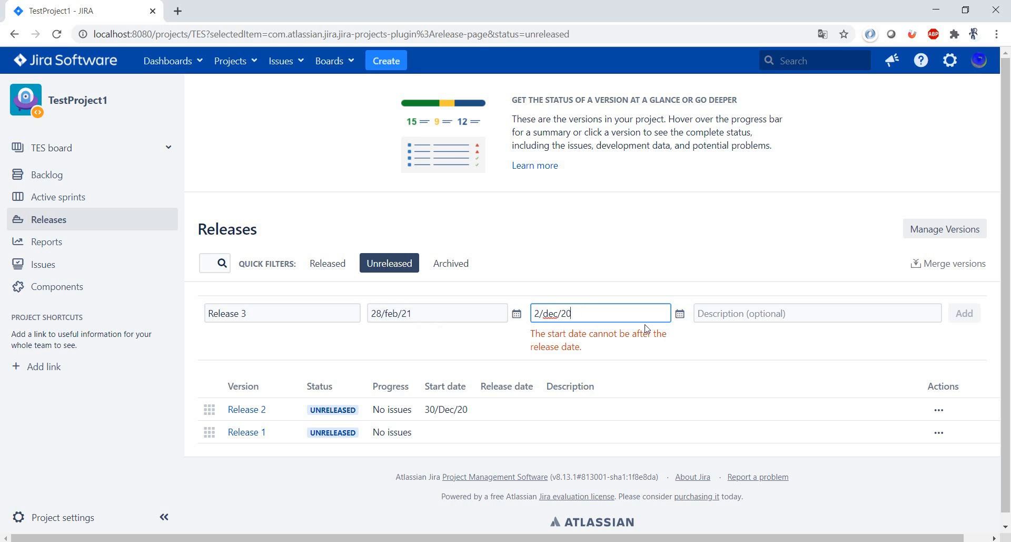
pyautogui.click(680, 315)
pyautogui.click(654, 341)
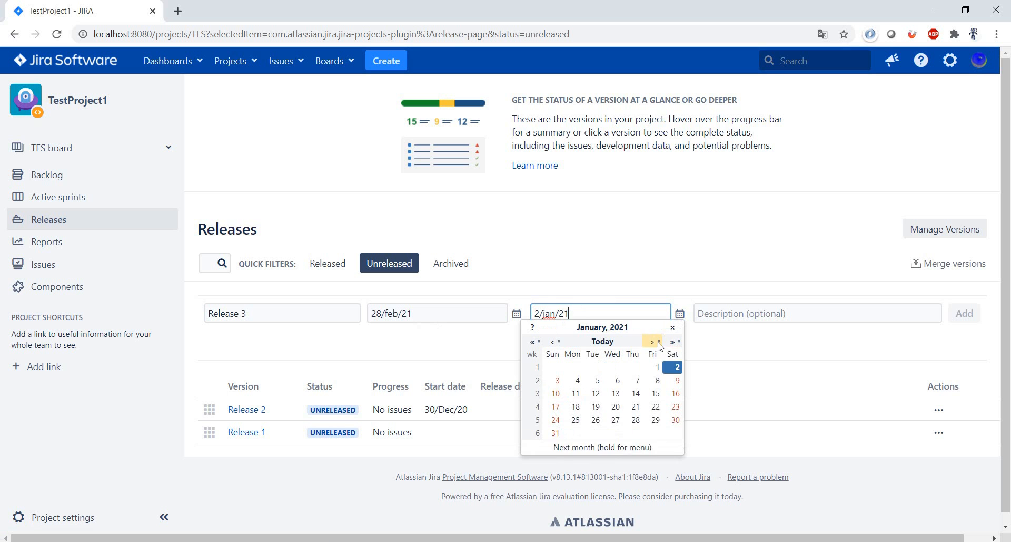
pyautogui.click(659, 342)
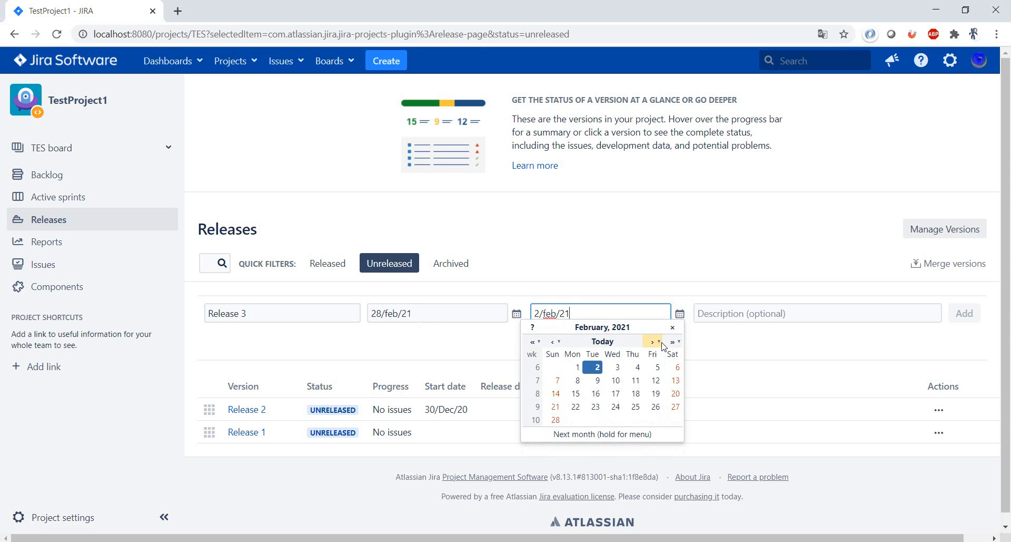
pyautogui.click(654, 341)
pyautogui.click(655, 367)
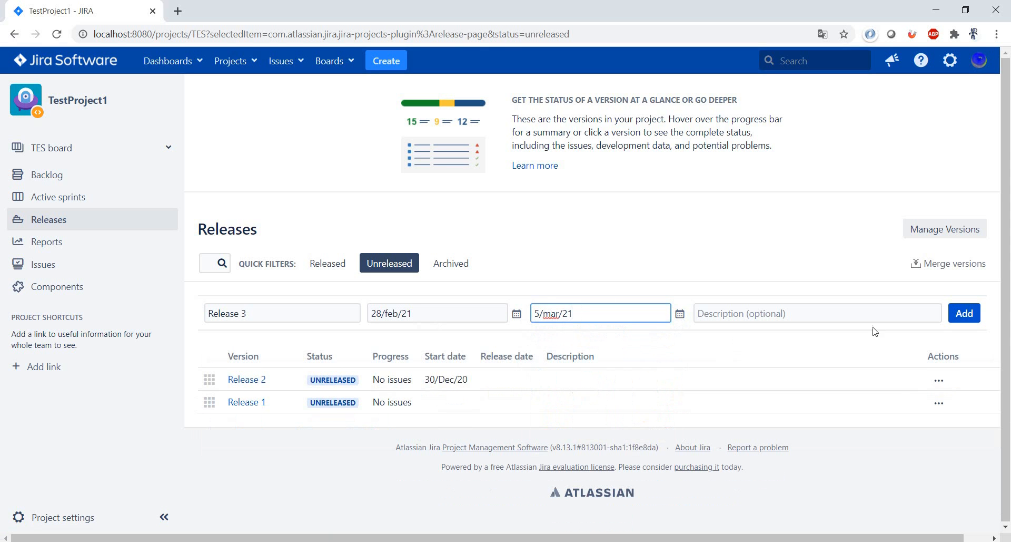
pyautogui.click(963, 313)
# Name another new version "Release 4" and set its start date to 2/Dec/21
pyautogui.click(295, 314)
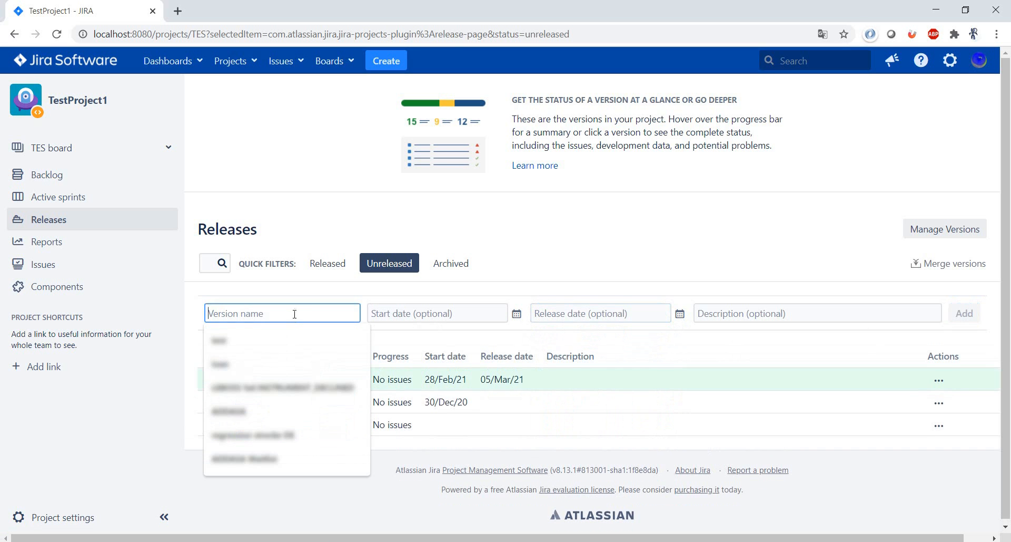
pyautogui.write('Release')
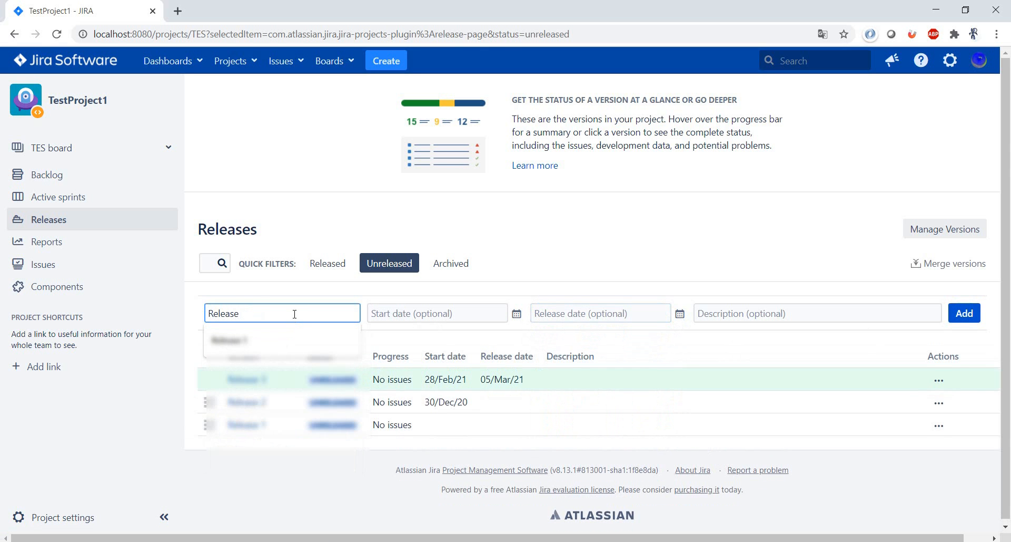
pyautogui.write(' 4')
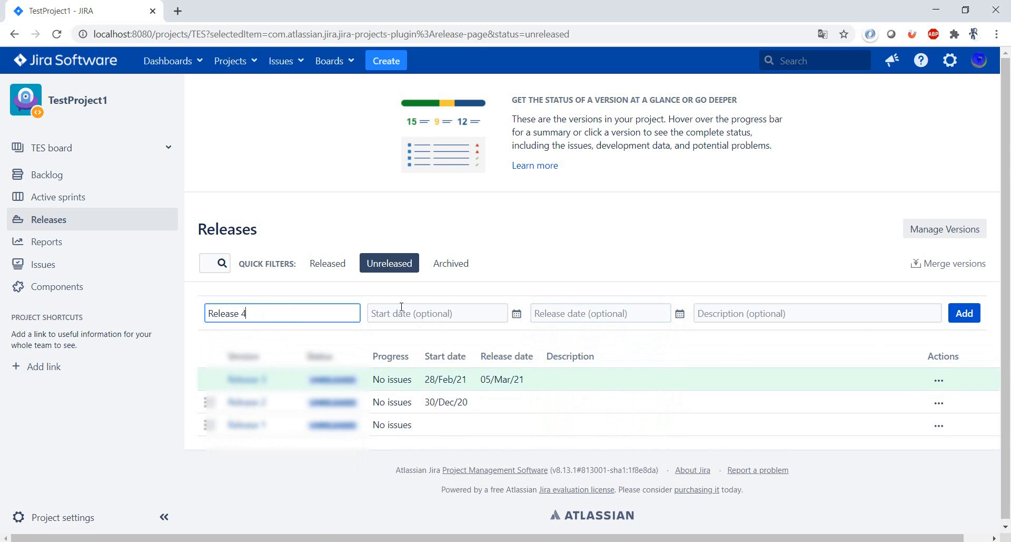
pyautogui.click(507, 318)
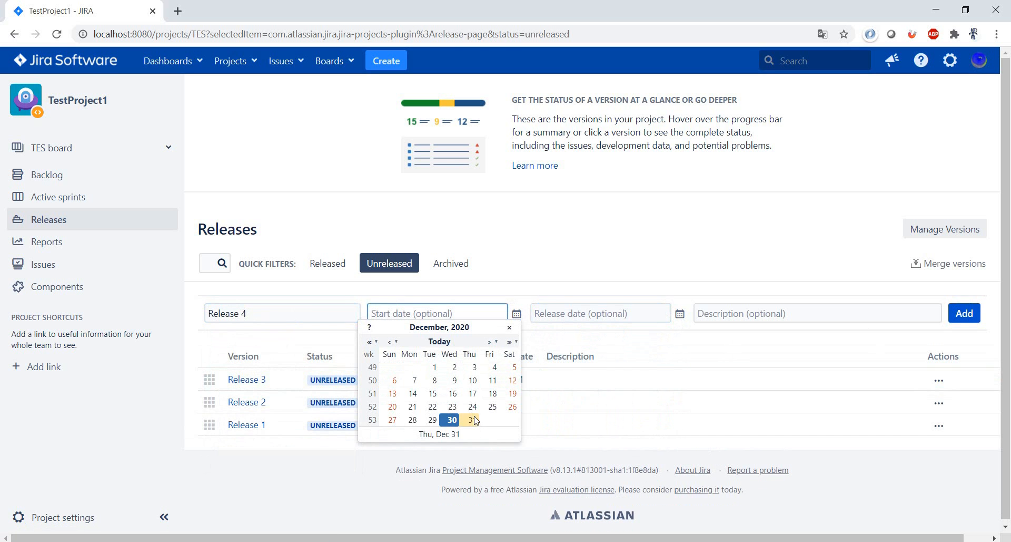
pyautogui.click(510, 342)
pyautogui.click(477, 368)
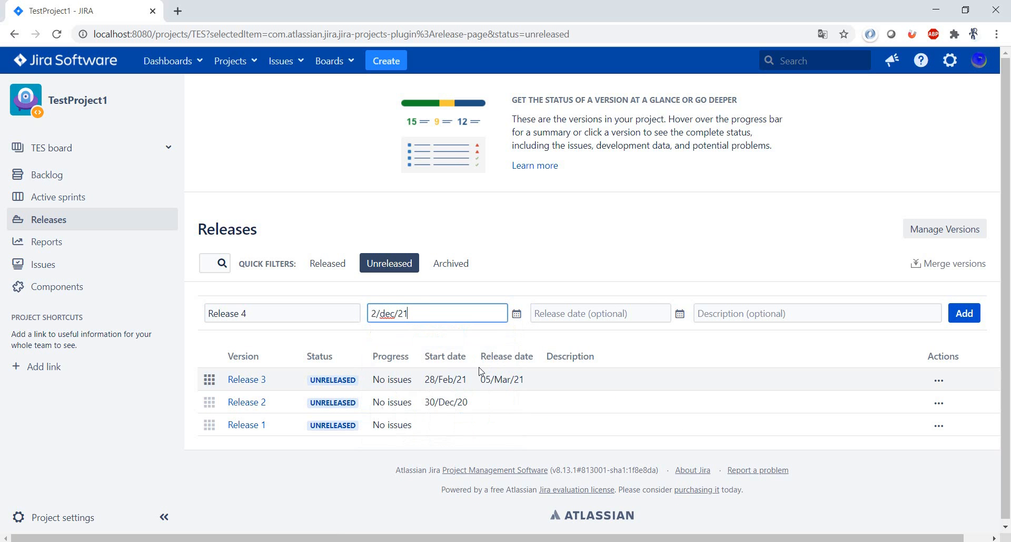
# Give Release 4 the release date 31/Dec/21 and the description "Description for the Release", and add the version
pyautogui.click(669, 313)
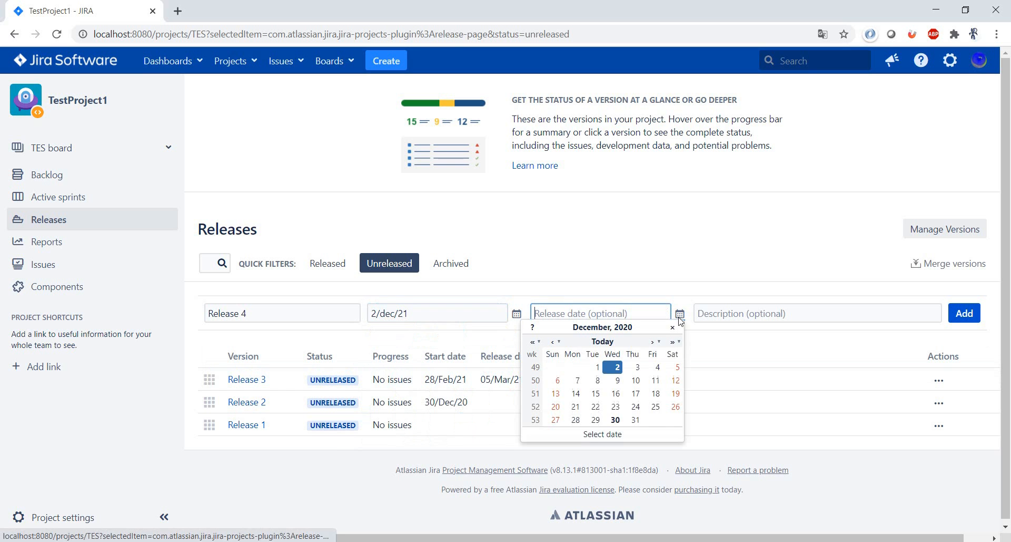
pyautogui.click(675, 346)
pyautogui.click(655, 420)
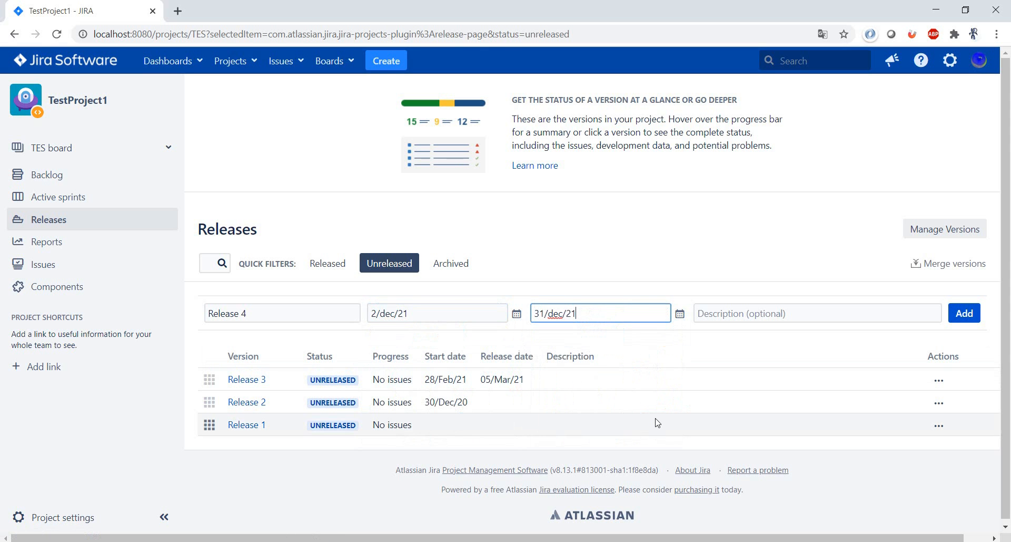
pyautogui.click(751, 314)
pyautogui.write('Description ')
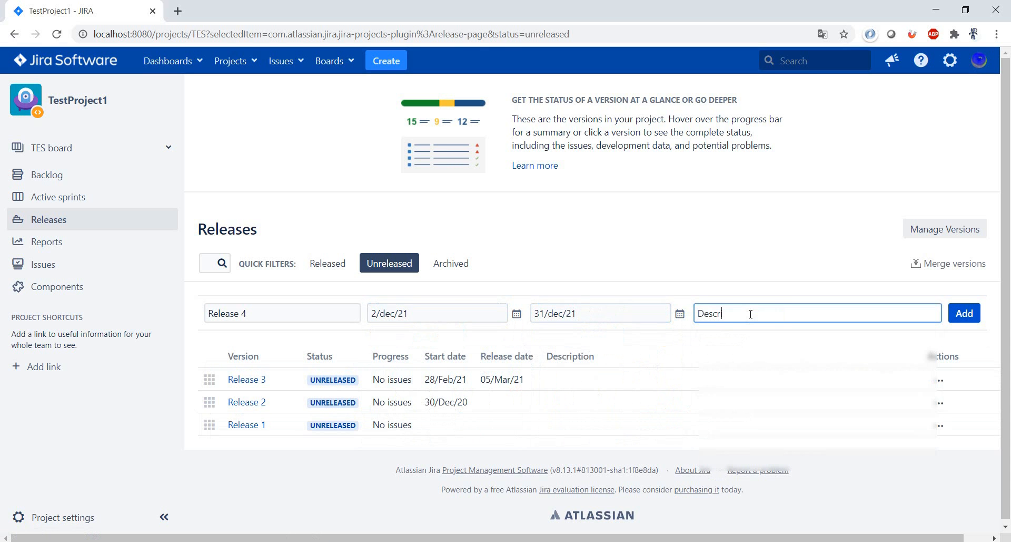
pyautogui.write('for the Release')
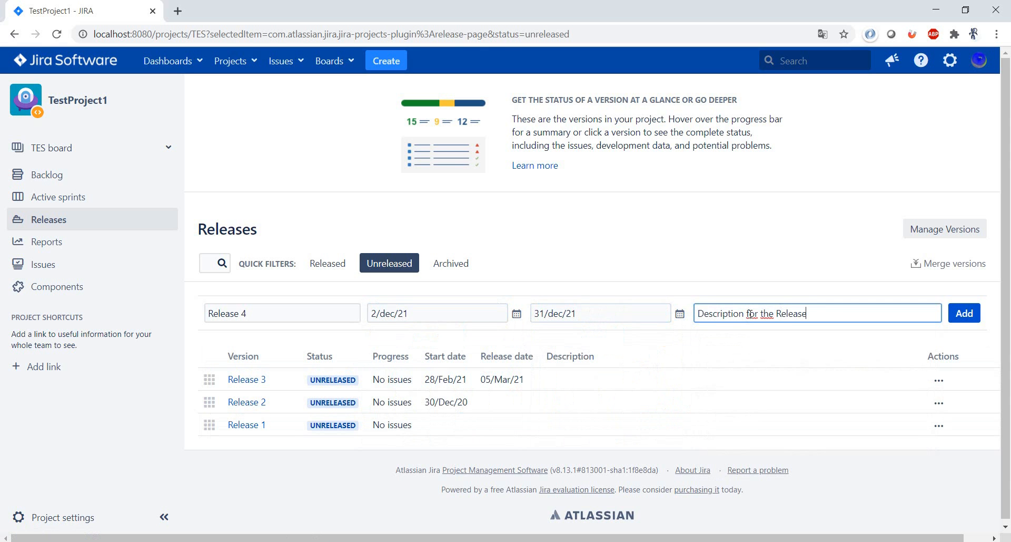
pyautogui.click(965, 312)
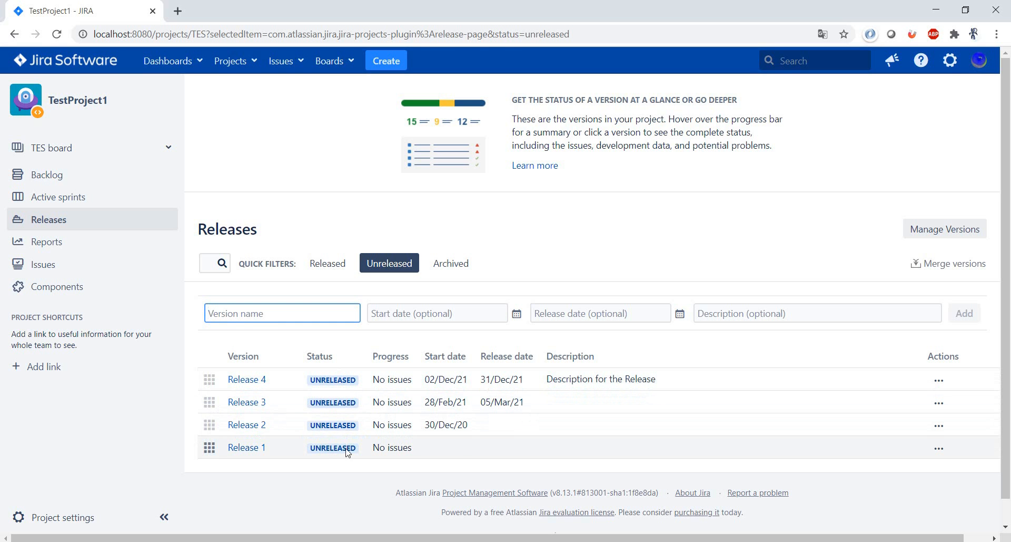
# Release the version Release 1 with the release date 31/Dec/20 and filter the list to released versions
pyautogui.click(940, 453)
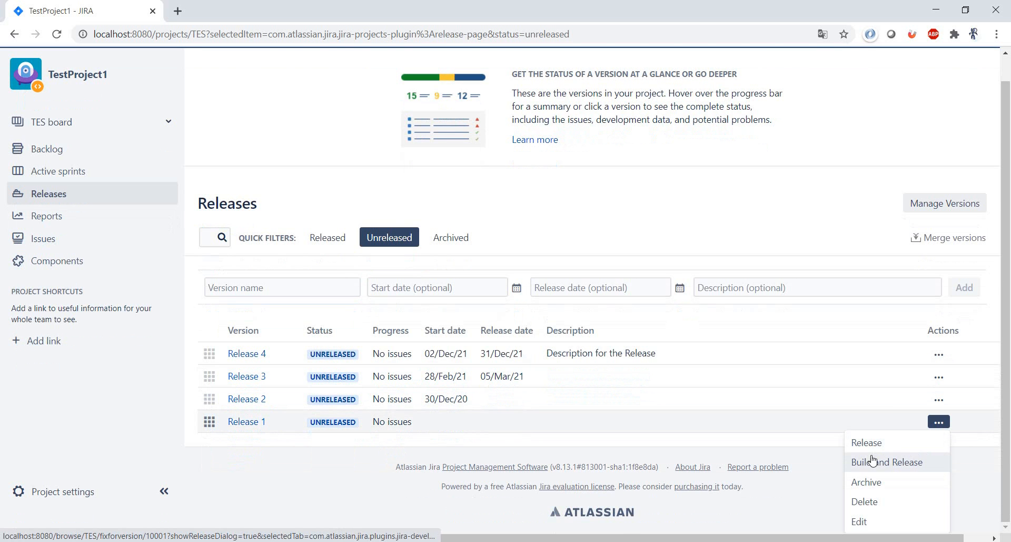
pyautogui.click(902, 450)
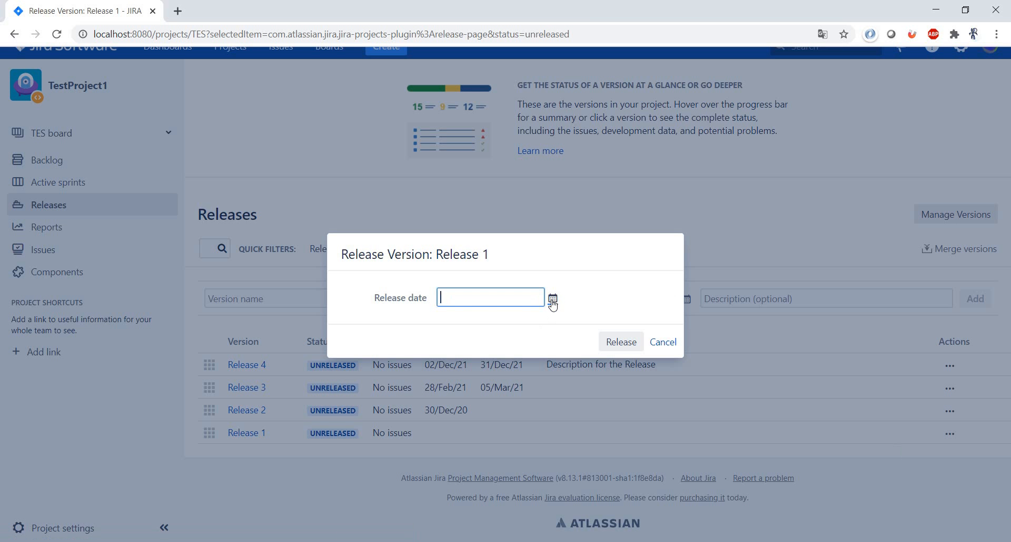
pyautogui.click(552, 298)
pyautogui.click(508, 404)
pyautogui.click(621, 341)
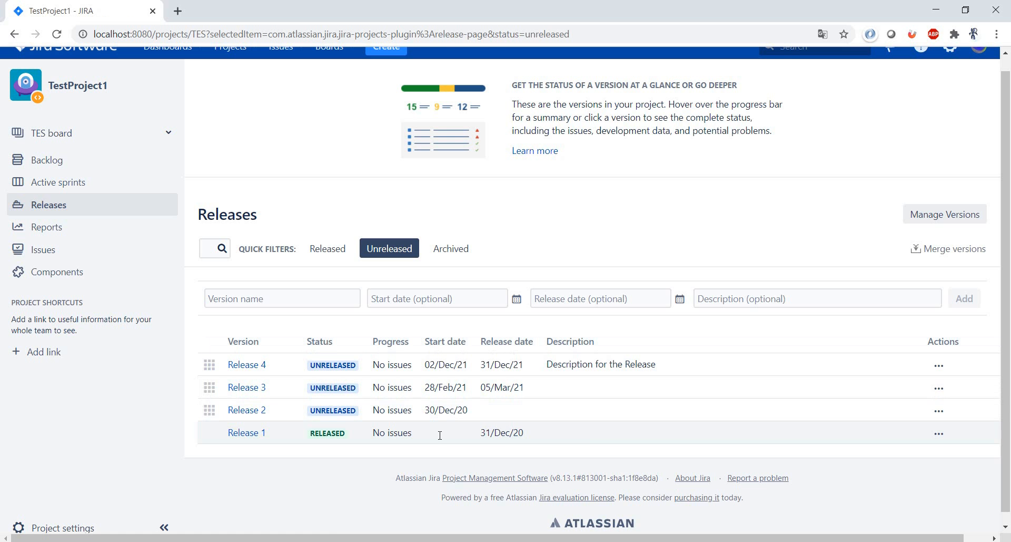
pyautogui.click(329, 248)
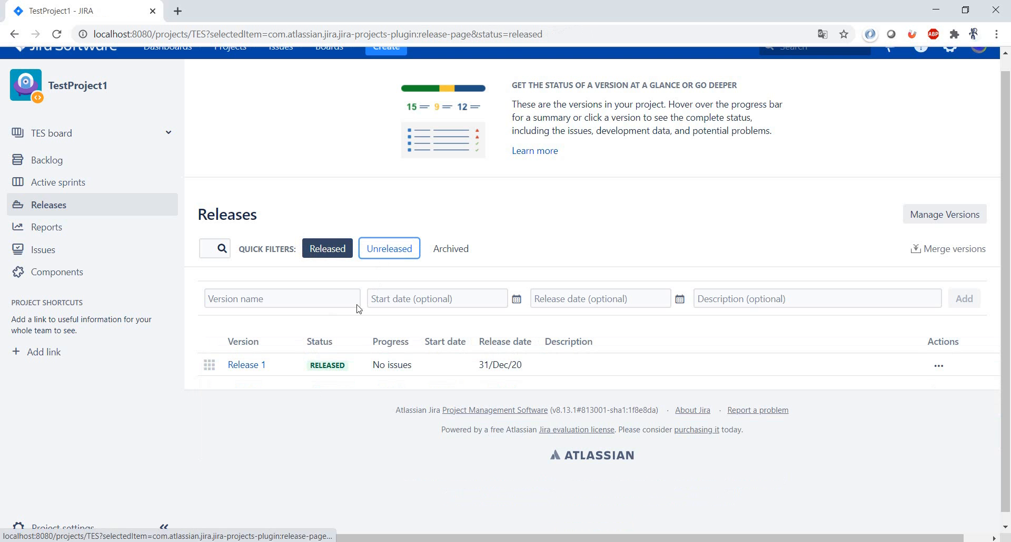
# Filter the list back to unreleased versions and archive Release 2
pyautogui.click(381, 253)
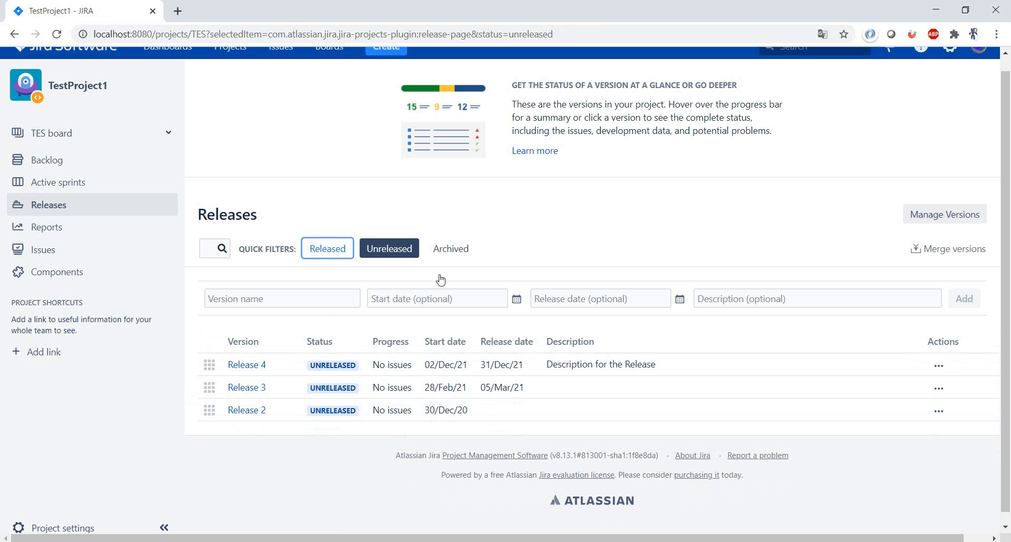
pyautogui.click(931, 416)
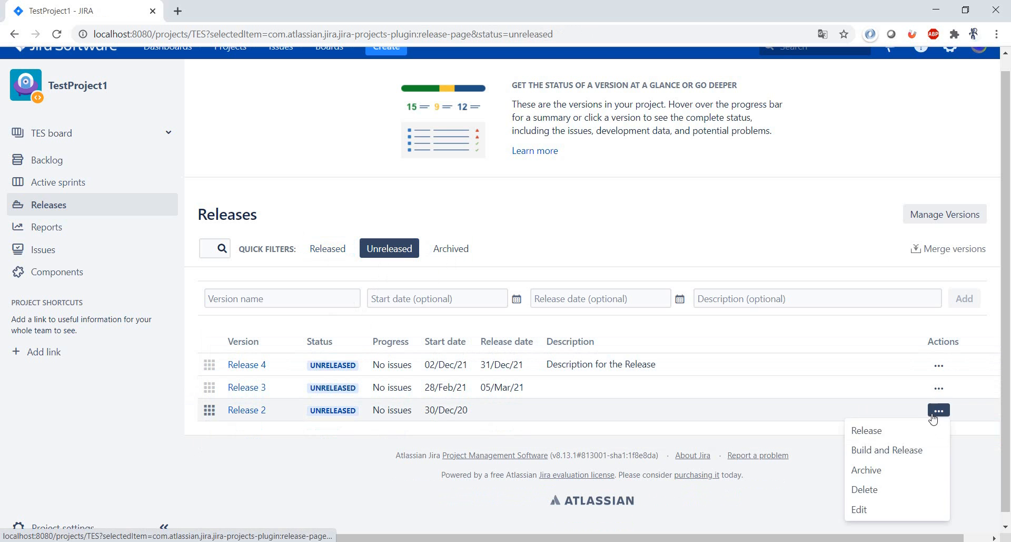
pyautogui.click(904, 468)
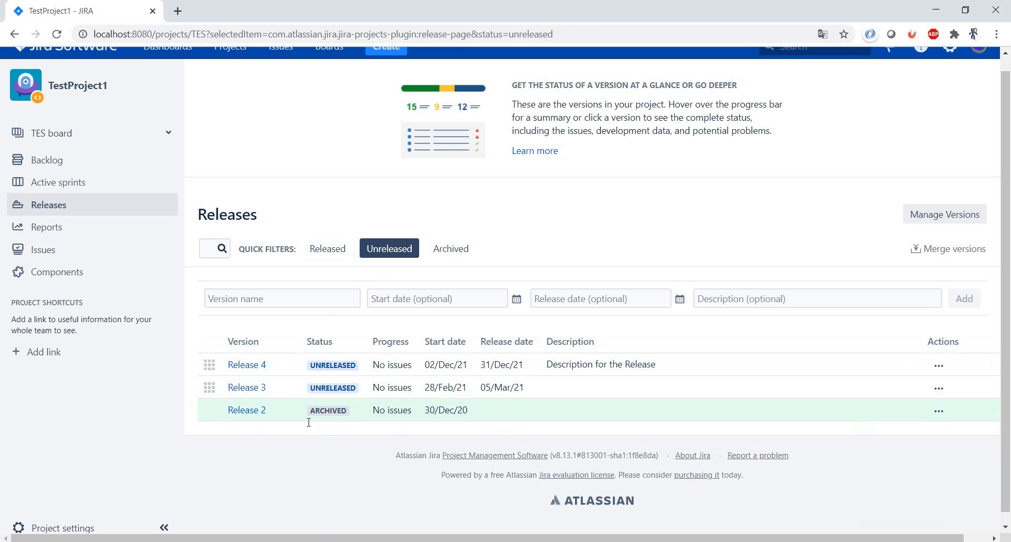
# View the versions across all statuses, narrow the list to archived ones, and return it to unreleased versions only
pyautogui.click(325, 250)
pyautogui.click(448, 250)
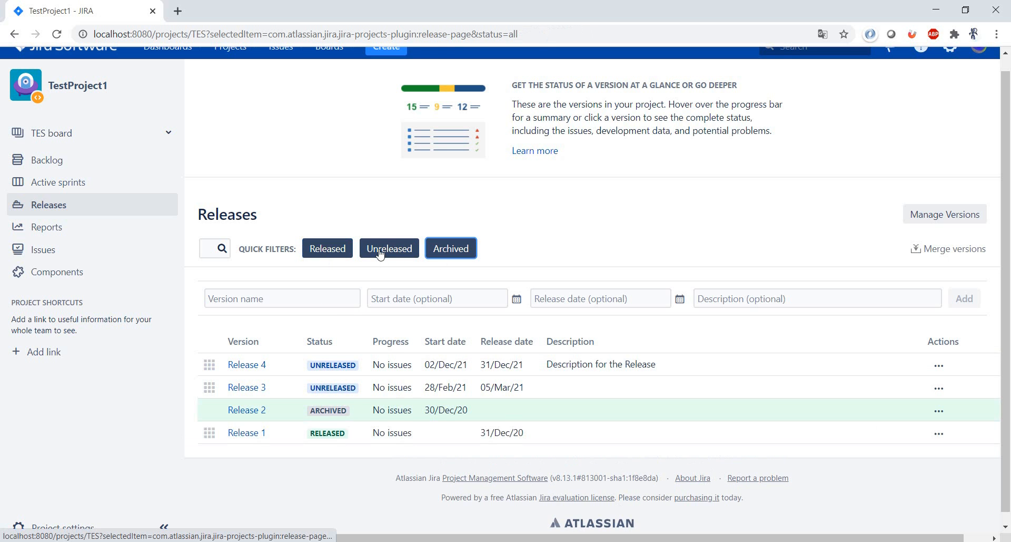
pyautogui.click(379, 253)
pyautogui.click(338, 250)
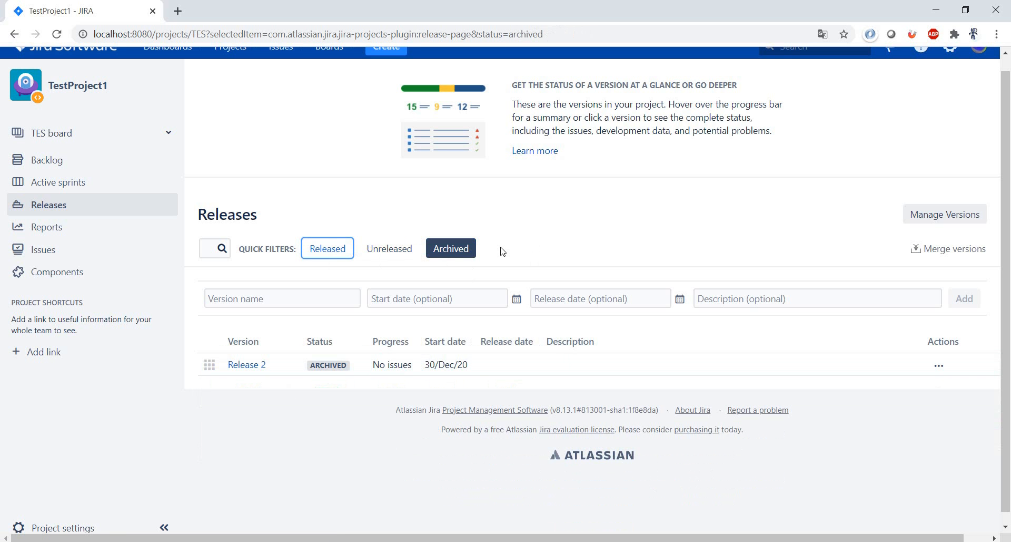
pyautogui.click(406, 250)
pyautogui.click(448, 252)
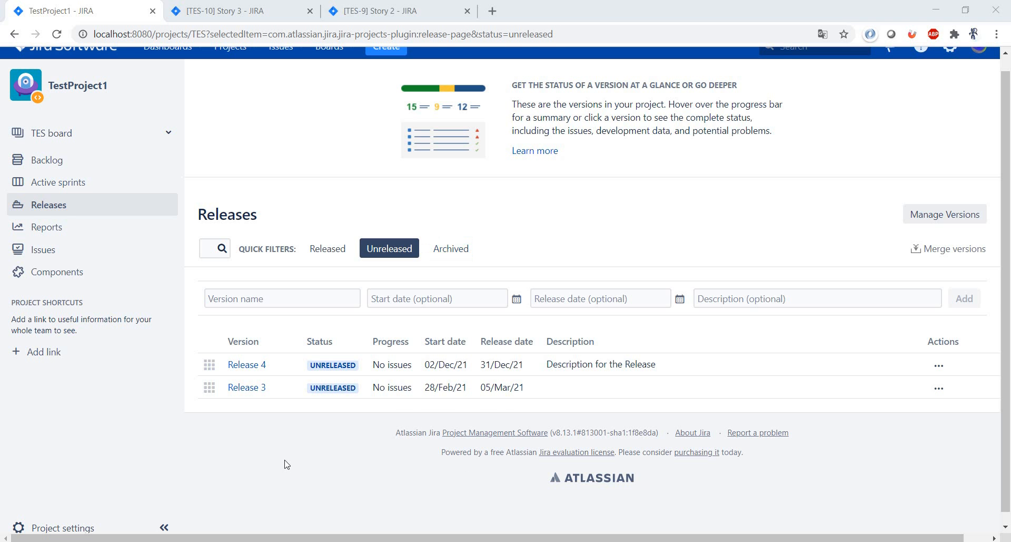
# Edit the issue Story 3 (TES-10) to set its fix version to Release 3, and save the update
pyautogui.click(268, 6)
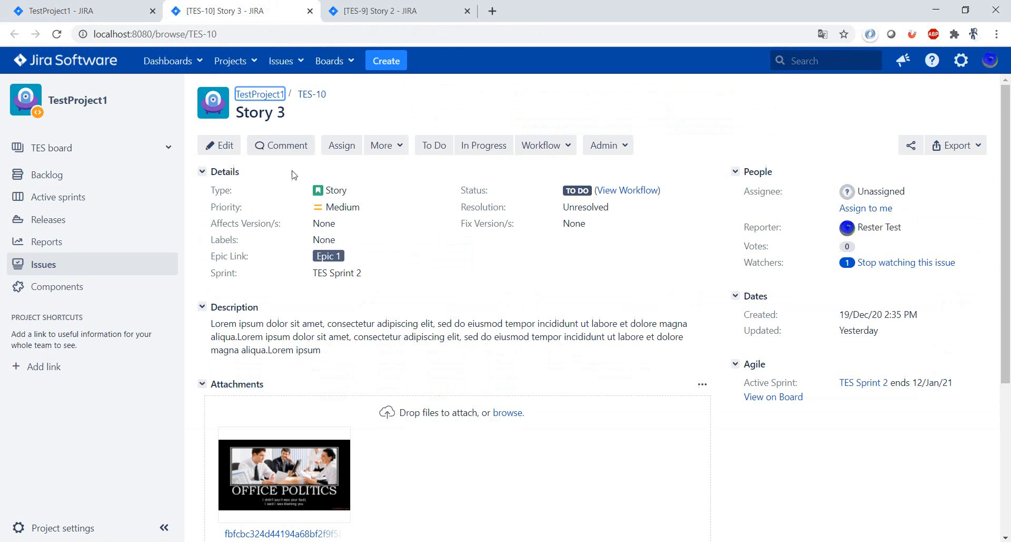
pyautogui.click(221, 145)
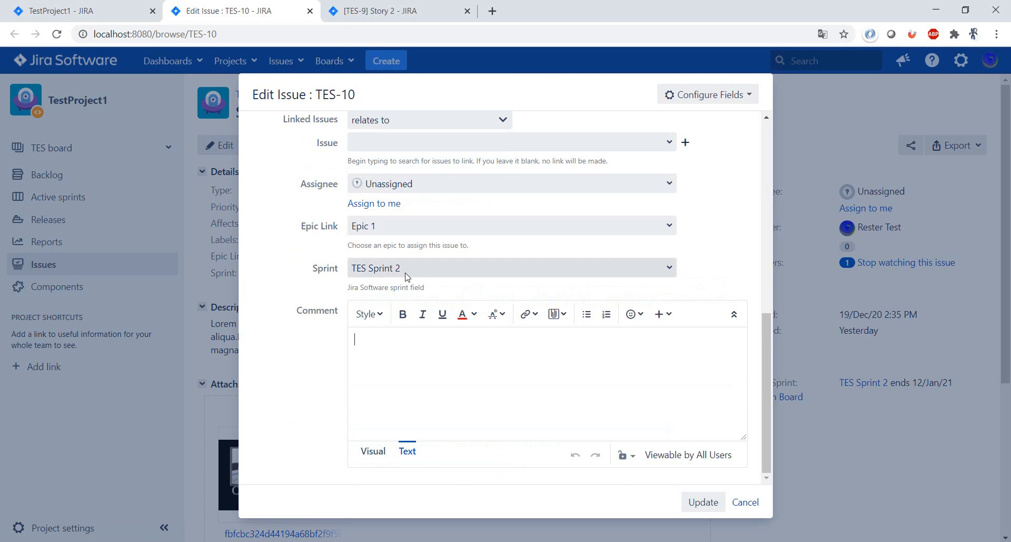
pyautogui.scroll(10, 279, 331)
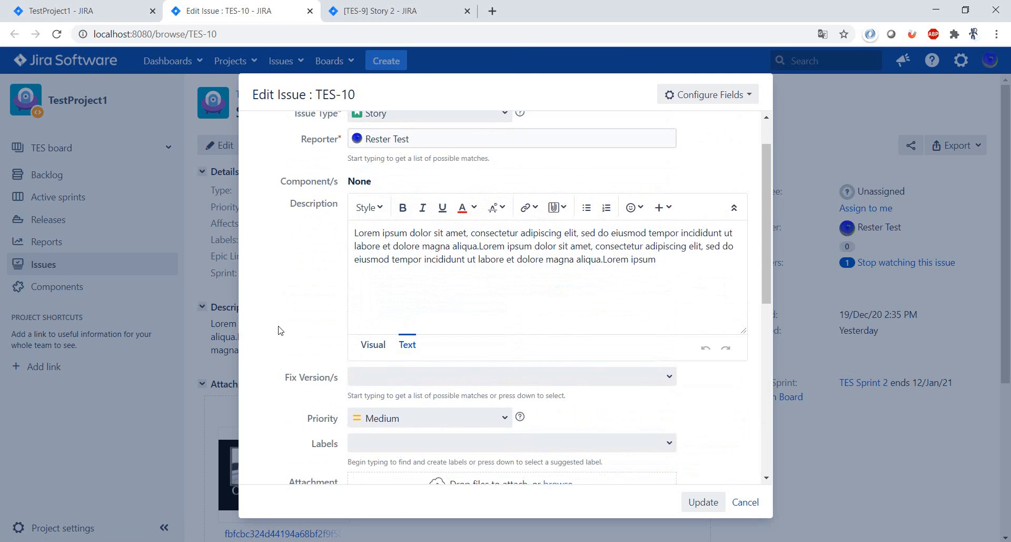
pyautogui.scroll(-5, 301, 341)
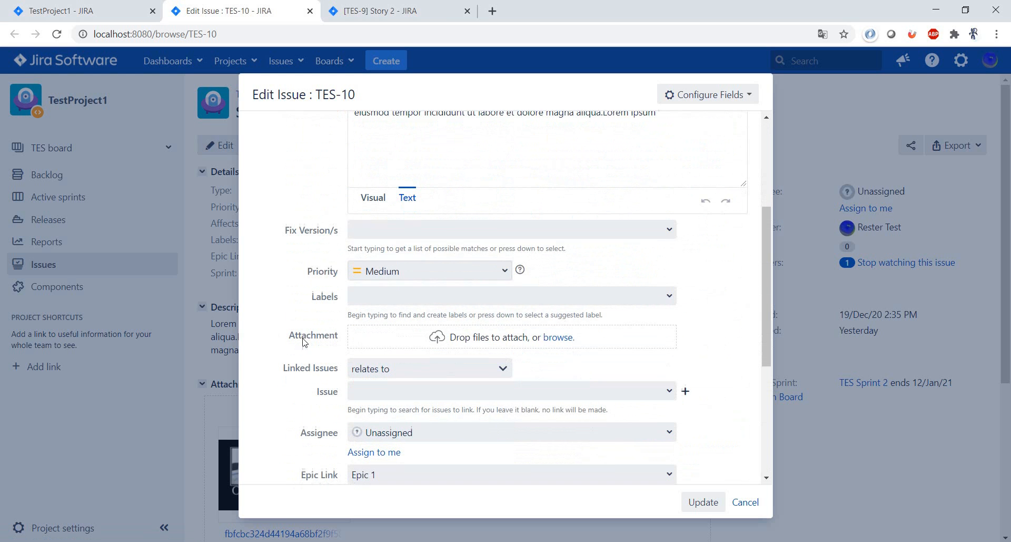
pyautogui.click(669, 231)
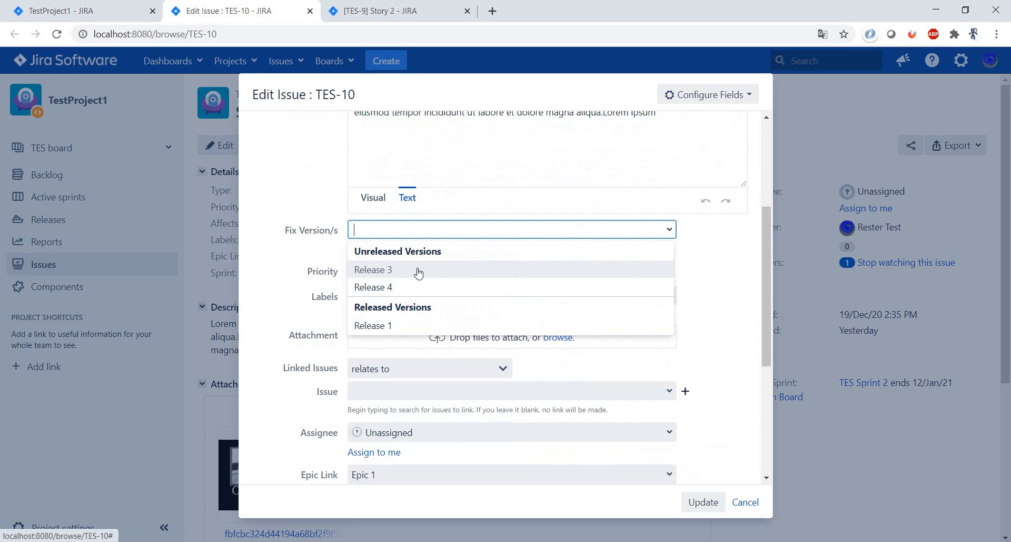
pyautogui.click(455, 269)
pyautogui.click(702, 502)
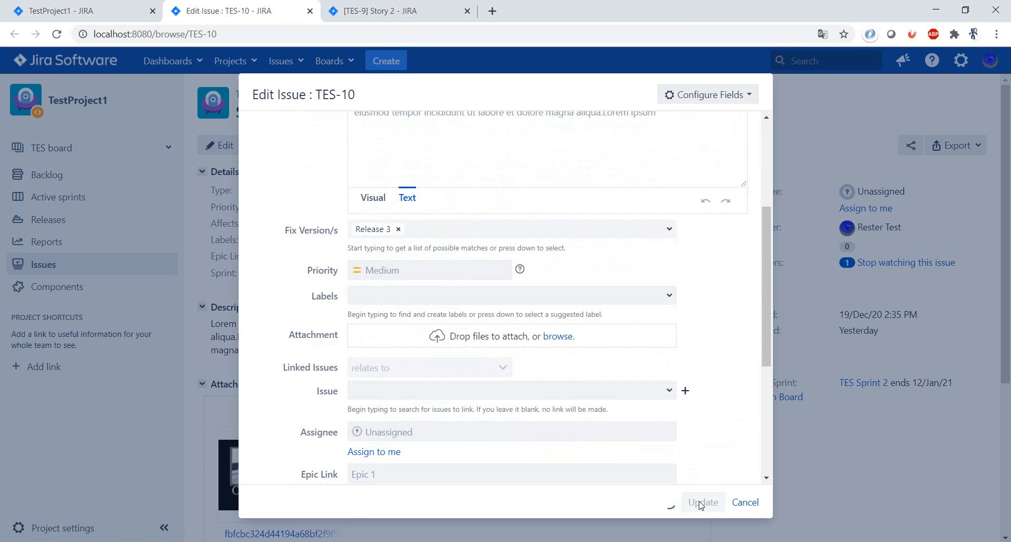
# Edit the issue Story 2 (TES-9) to set its fix version to Release 3, and save the update
pyautogui.click(428, 10)
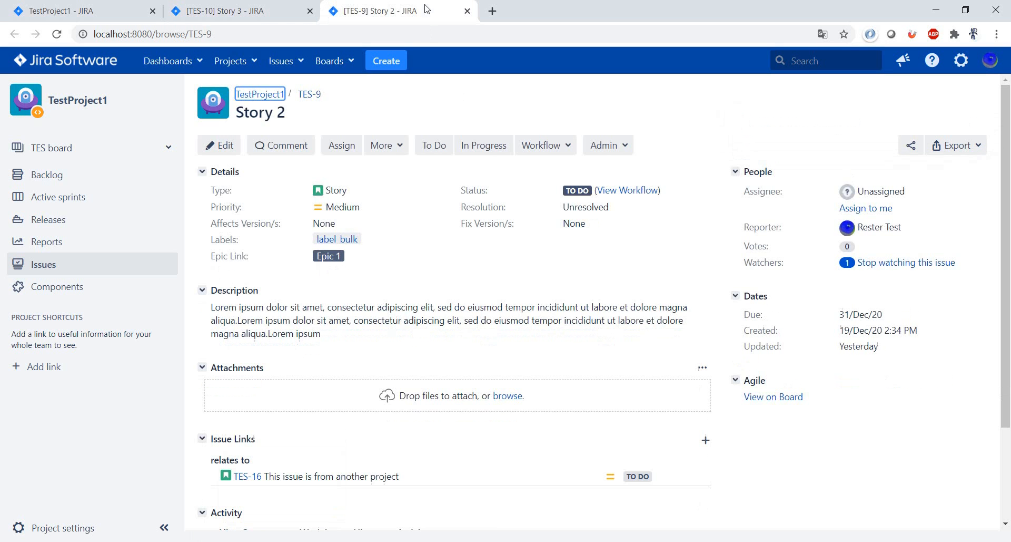
pyautogui.click(227, 146)
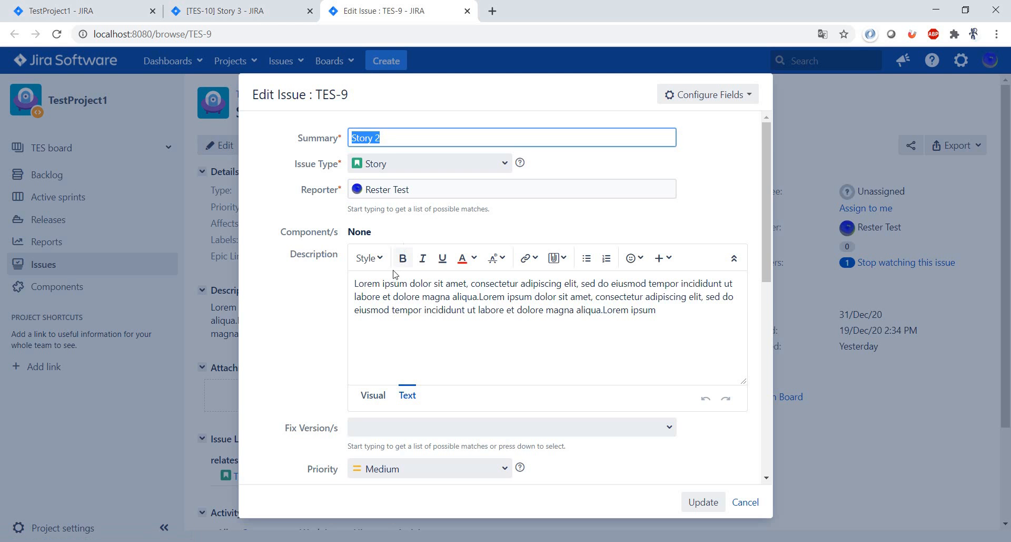
pyautogui.scroll(-1, 295, 323)
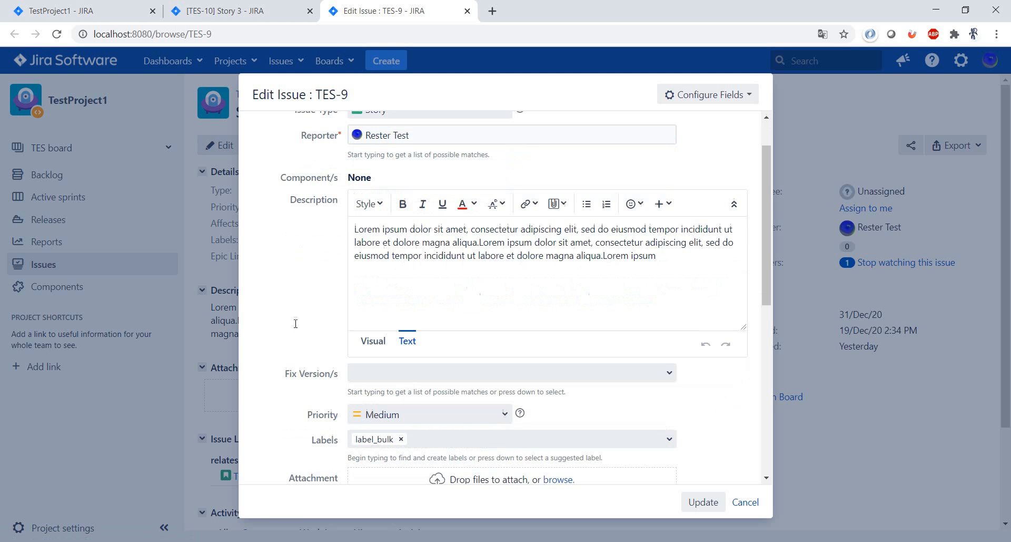
pyautogui.click(672, 362)
pyautogui.click(596, 400)
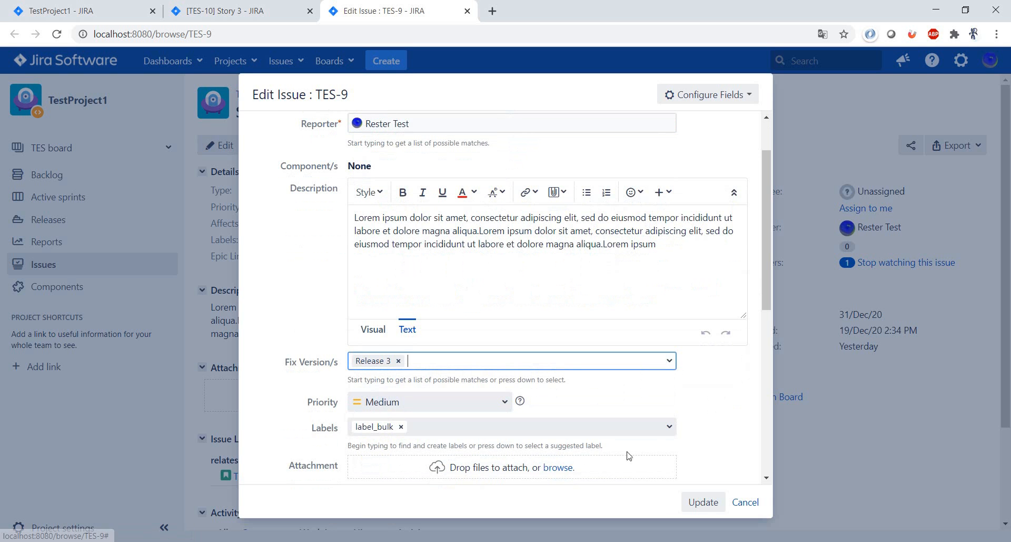
pyautogui.click(706, 502)
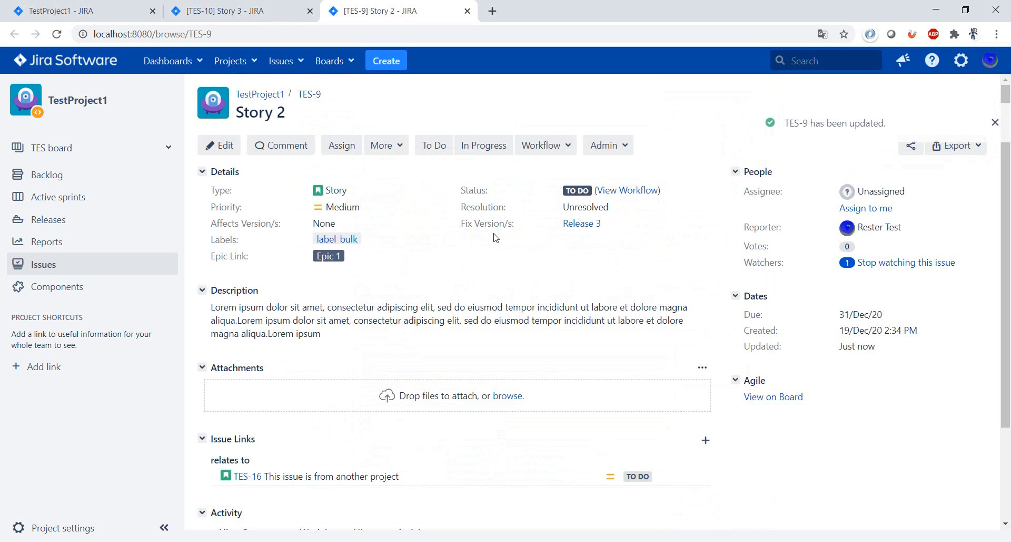
# Add Release 4 as a second fix version directly in the details of Story 2 and save it
pyautogui.moveTo(460, 223); pyautogui.dragTo(512, 221)
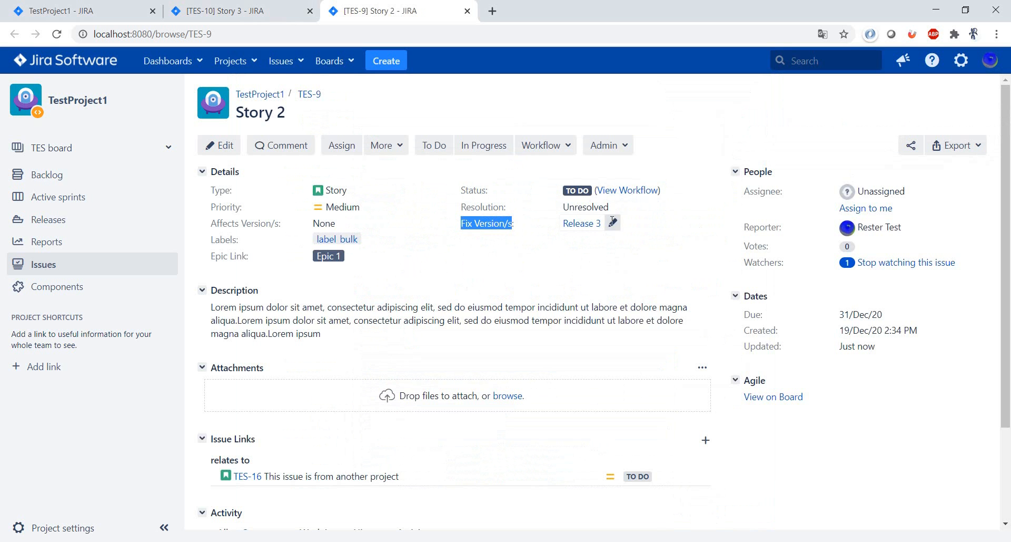
pyautogui.click(600, 274)
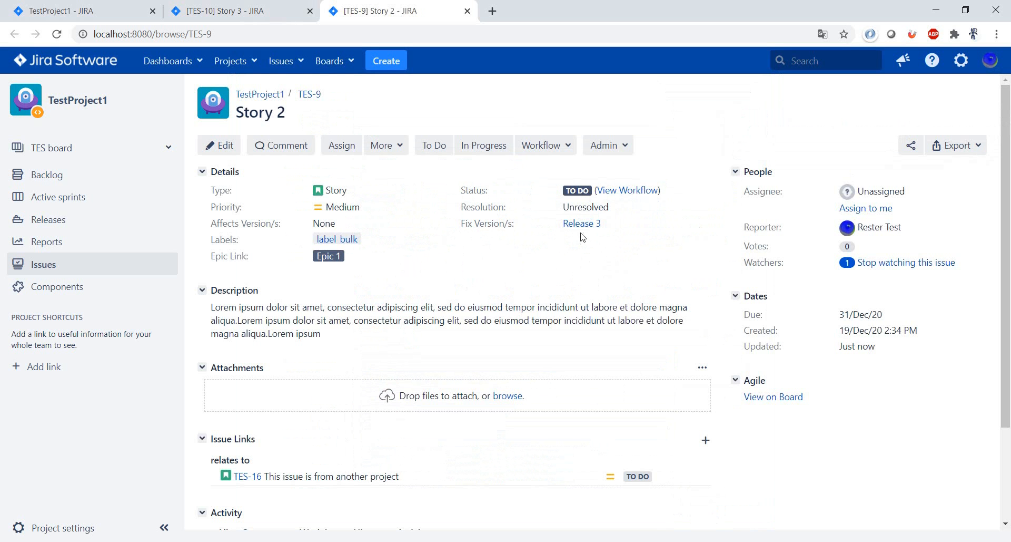
pyautogui.click(611, 225)
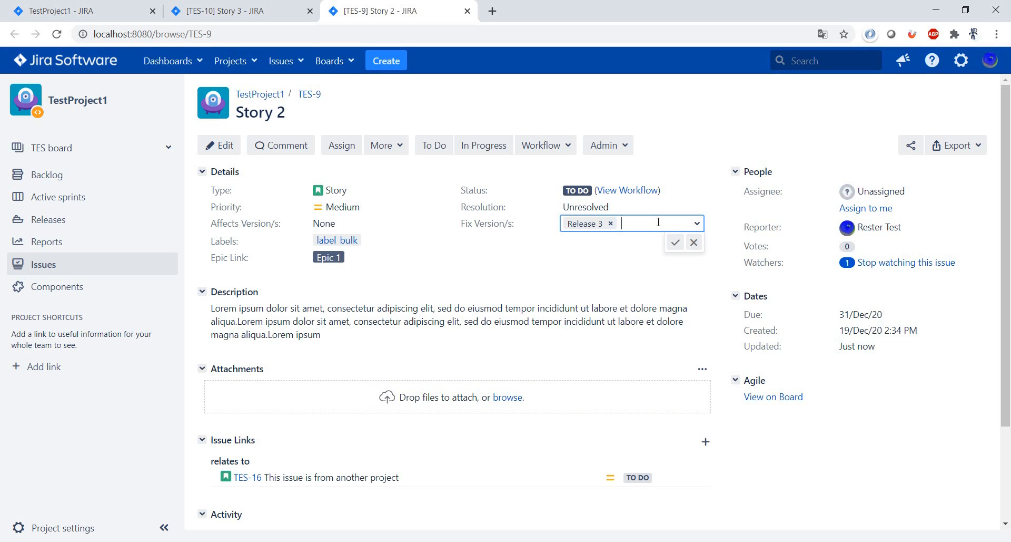
pyautogui.click(658, 221)
pyautogui.click(643, 265)
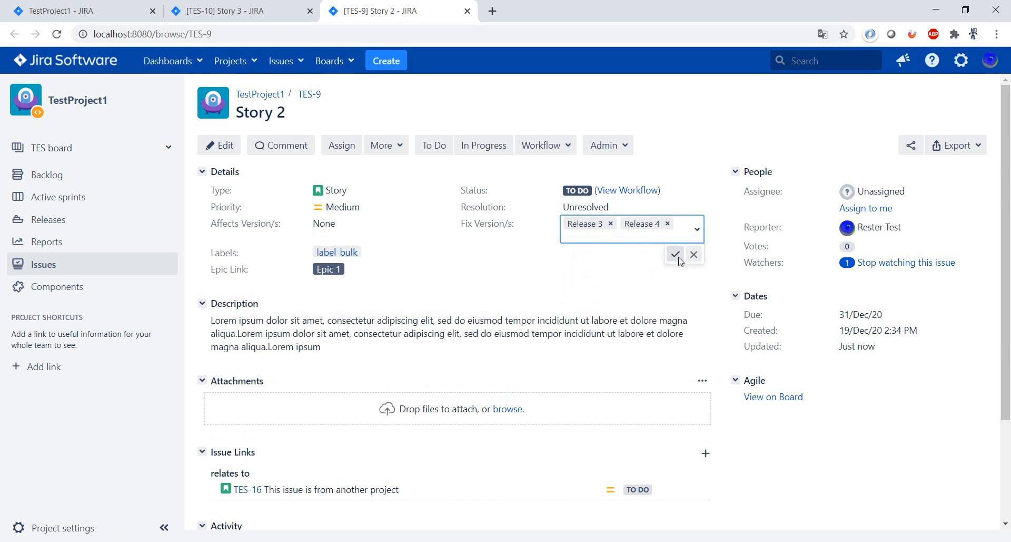
pyautogui.click(676, 254)
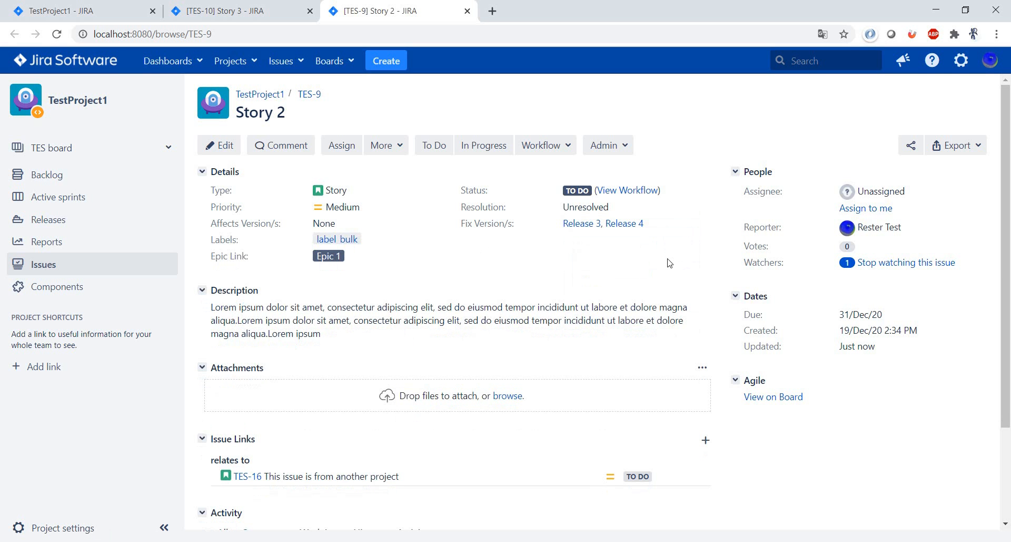
# Open the issue search for Release 3 from Story 2, and examine the version's own page by done, in-progress and all issues
pyautogui.click(582, 224)
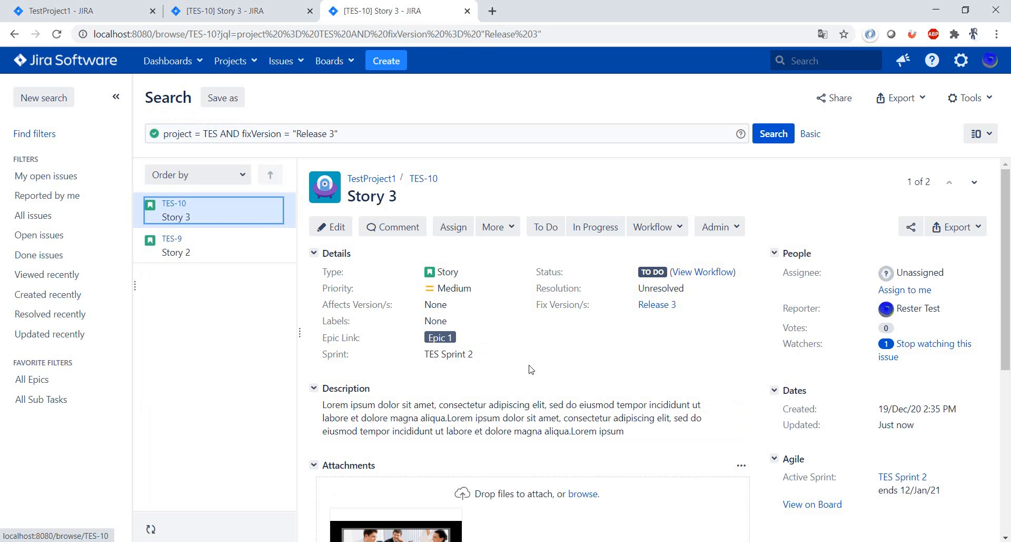
pyautogui.click(98, 13)
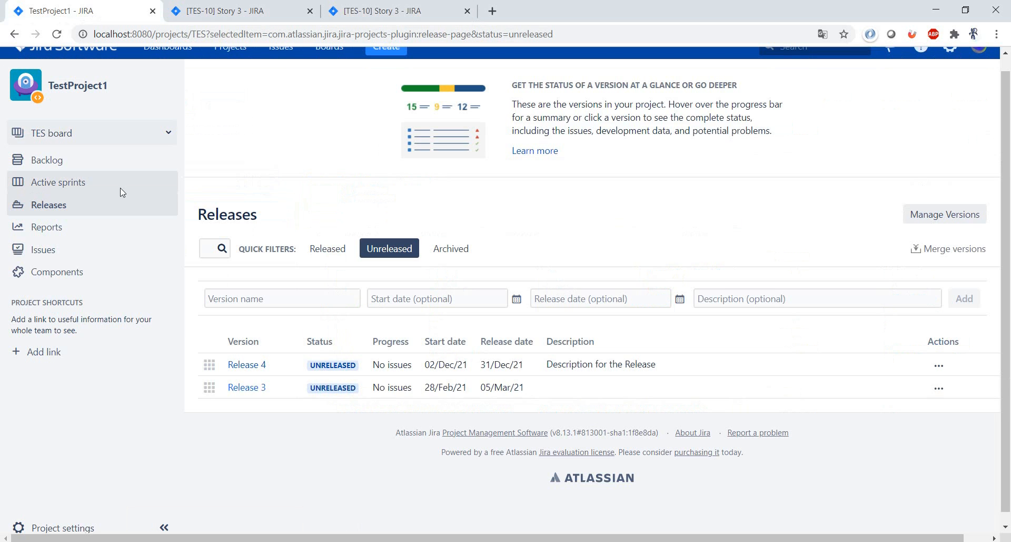
pyautogui.click(259, 390)
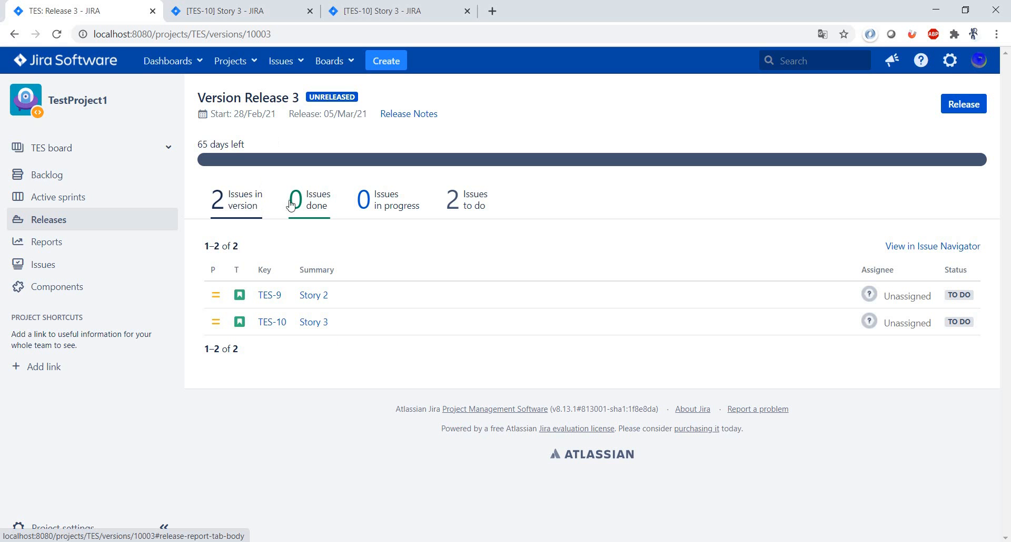
pyautogui.click(318, 212)
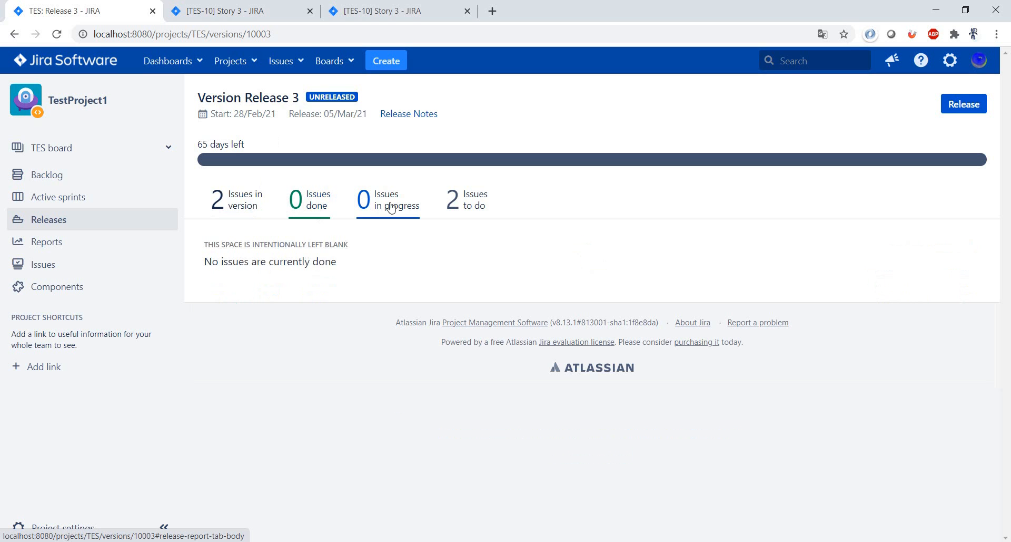
pyautogui.click(390, 207)
pyautogui.click(238, 204)
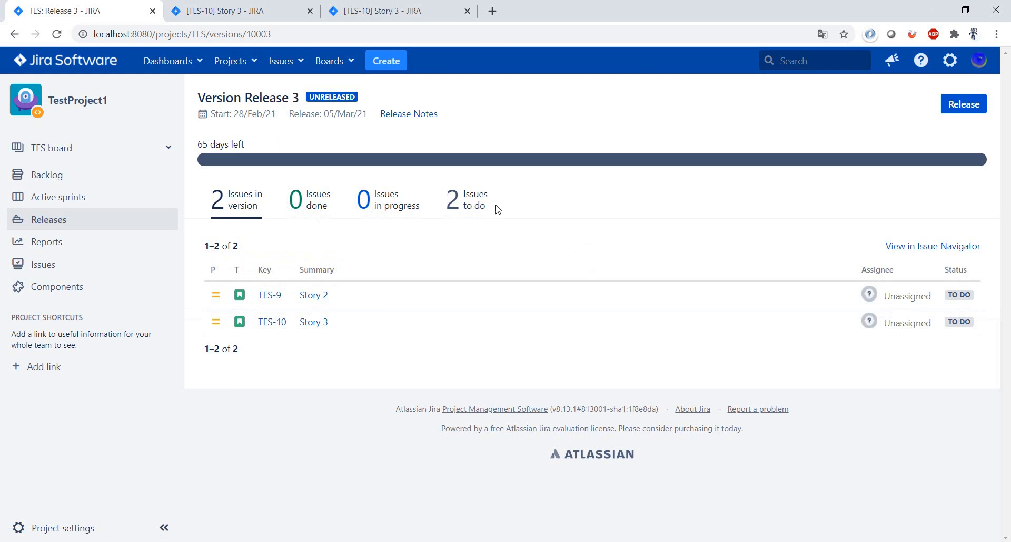
# Return to the issue Story 3 (TES-10) and transition its status to Done
pyautogui.click(424, 12)
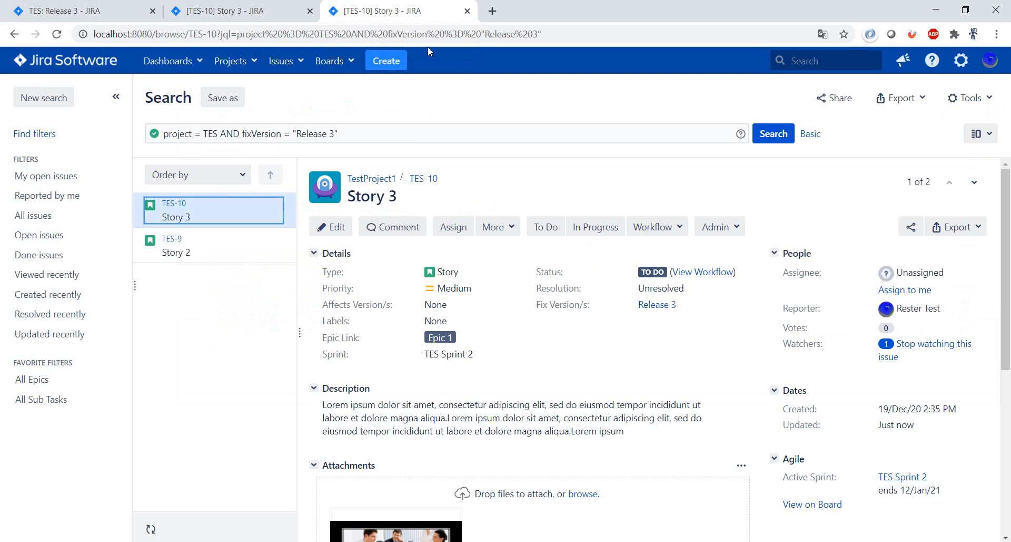
pyautogui.click(248, 11)
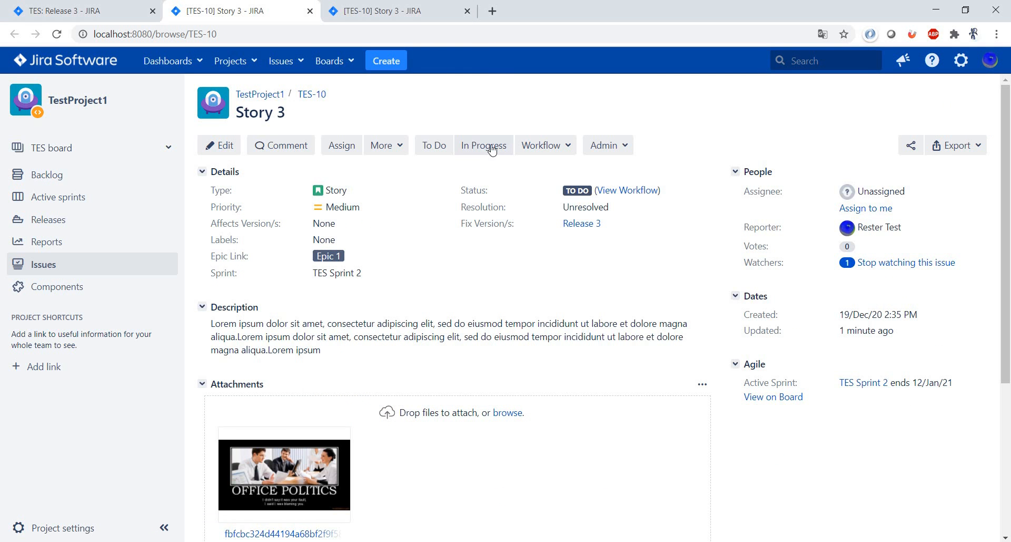
pyautogui.click(538, 150)
pyautogui.click(553, 167)
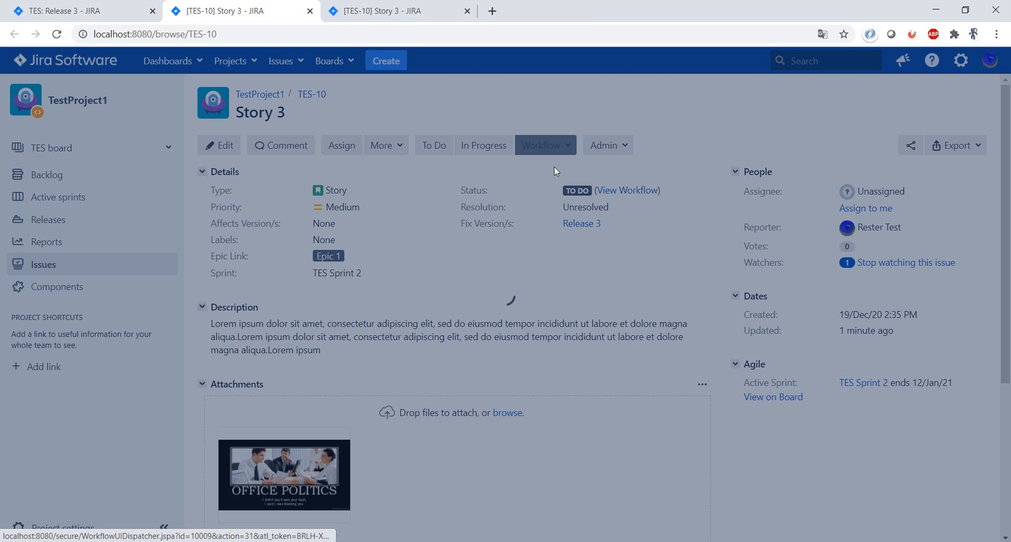
# Reload the Release 3 version page and review its done issues and its to-do issues
pyautogui.click(121, 6)
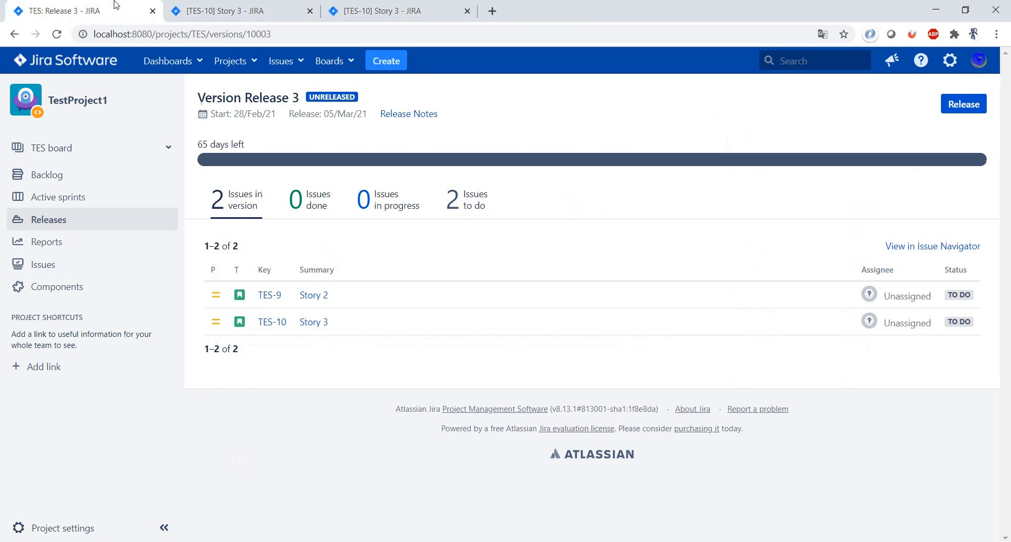
pyautogui.click(57, 35)
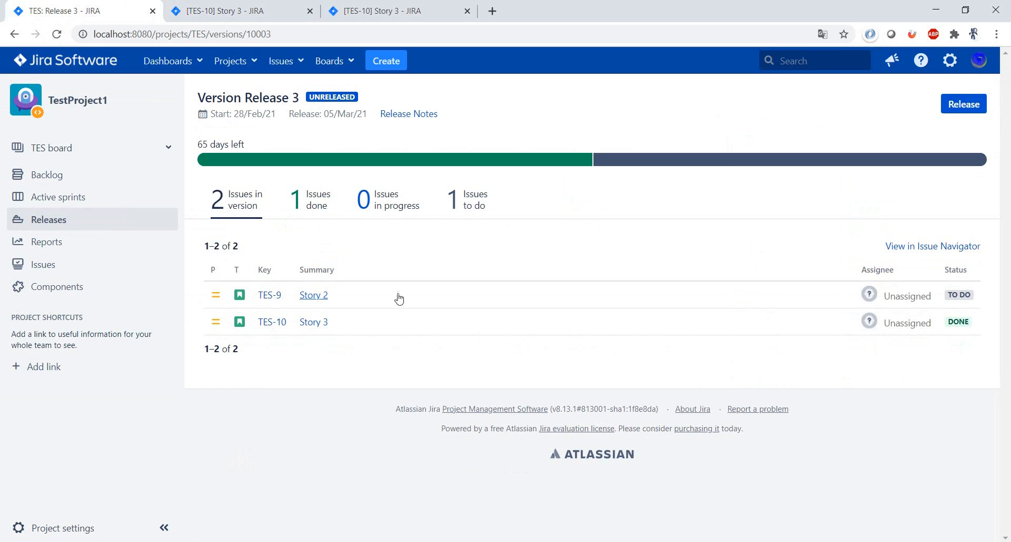
pyautogui.click(311, 199)
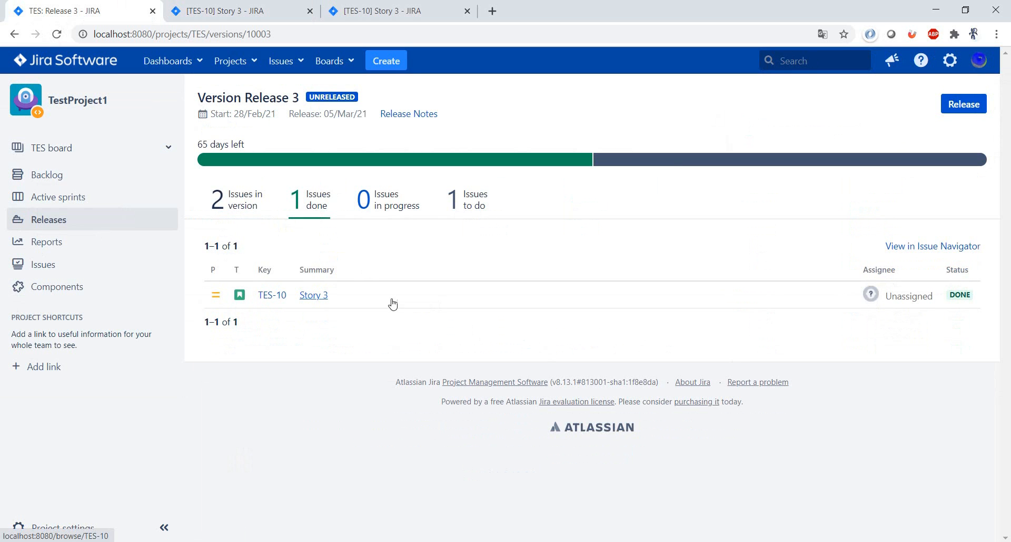
pyautogui.click(454, 202)
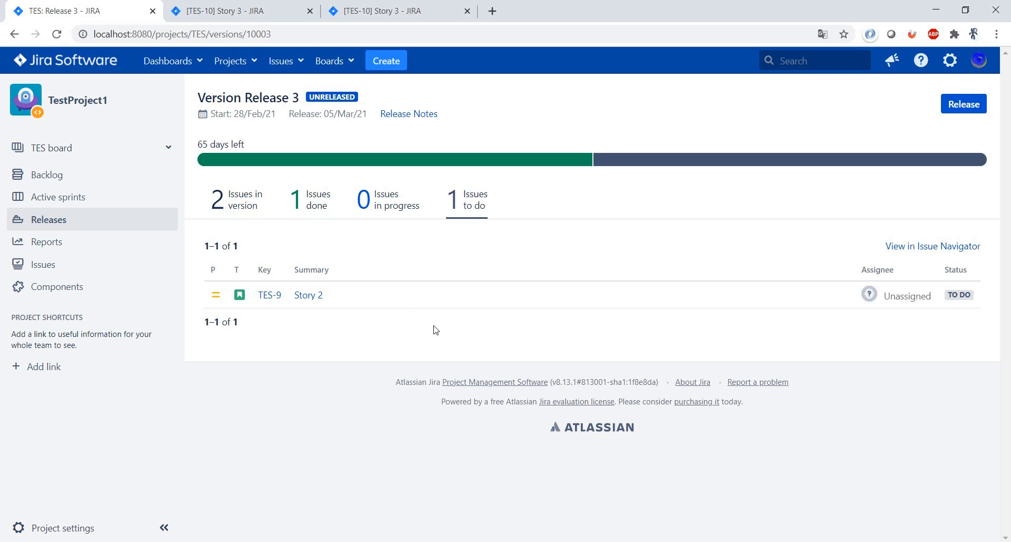
# Release version Release 3 with release date 1/Mar/21, picking Release 4 as the move-to version but leaving the unresolved issue set to be ignored
pyautogui.click(954, 108)
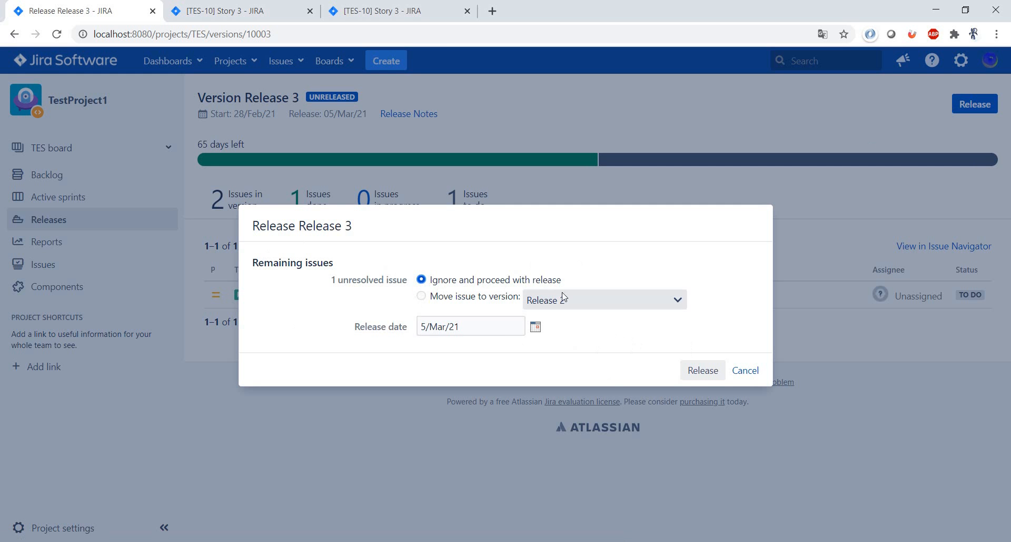
pyautogui.click(646, 305)
pyautogui.click(633, 332)
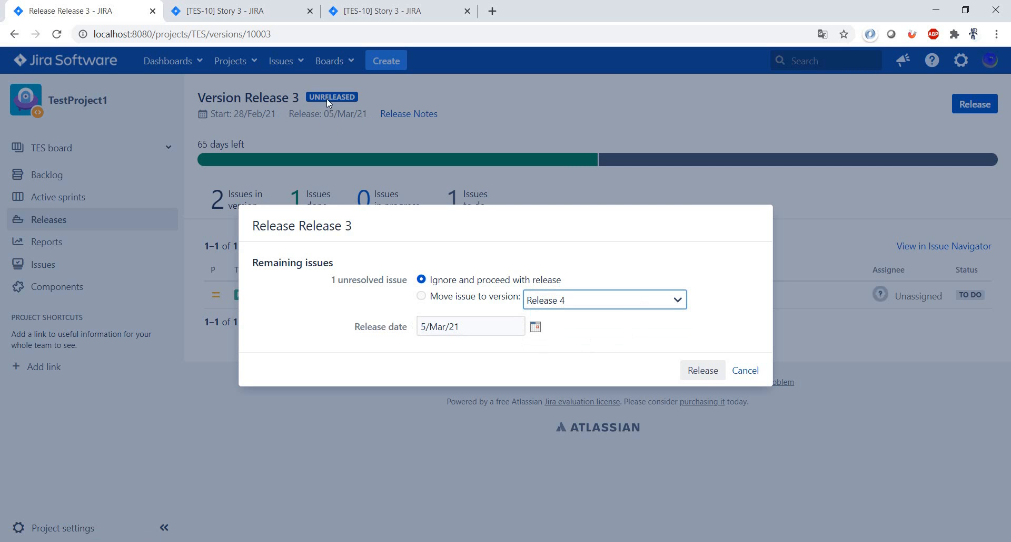
pyautogui.click(535, 326)
pyautogui.click(413, 380)
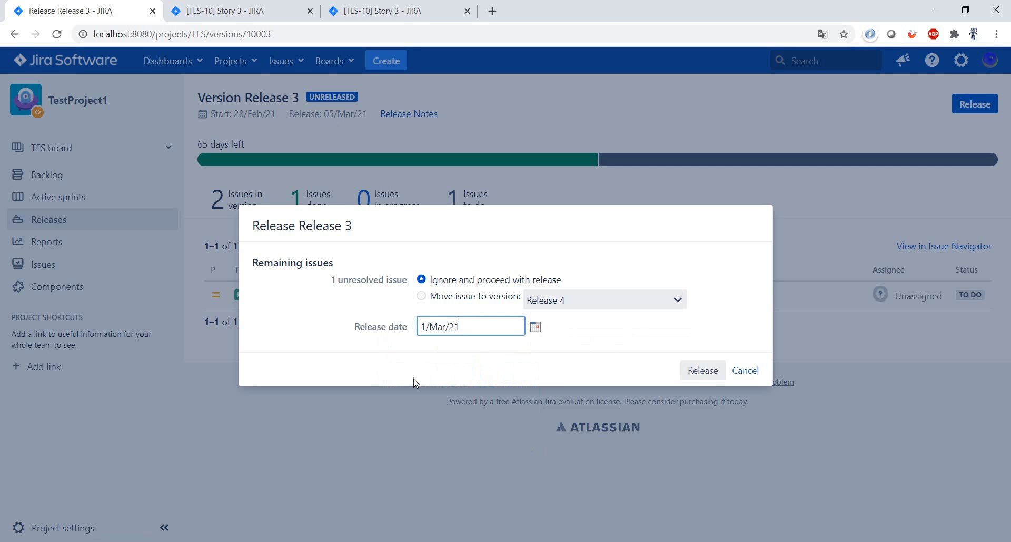
pyautogui.click(703, 371)
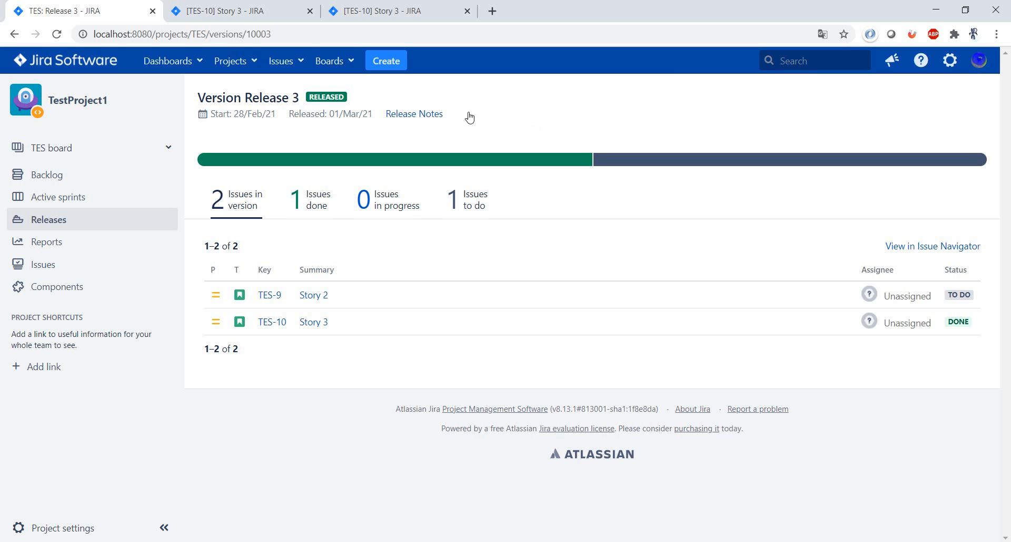
# Open the release notes of Release 3, review the Story section, and return to the project's releases list
pyautogui.click(422, 115)
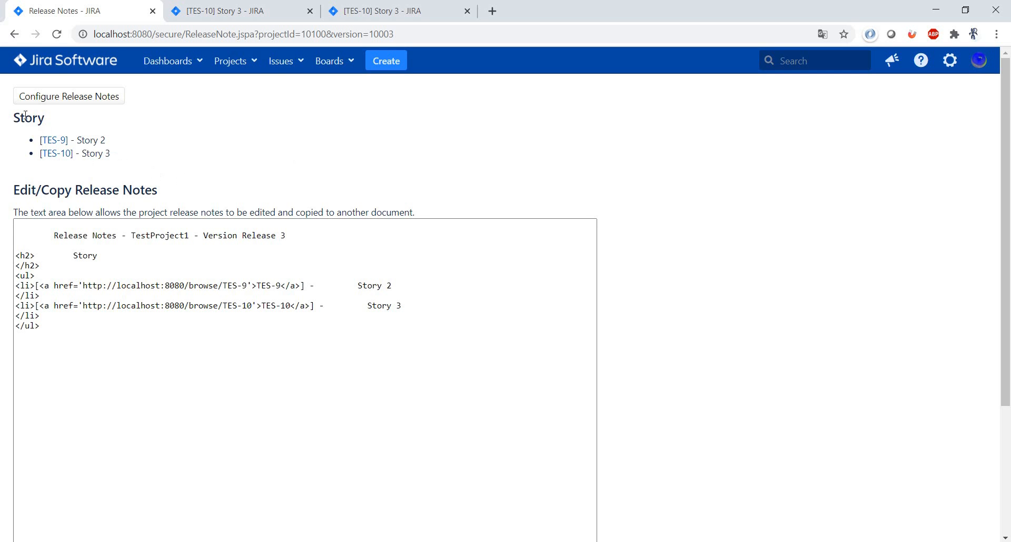
pyautogui.moveTo(13, 121); pyautogui.dragTo(48, 122)
pyautogui.click(196, 163)
pyautogui.click(15, 34)
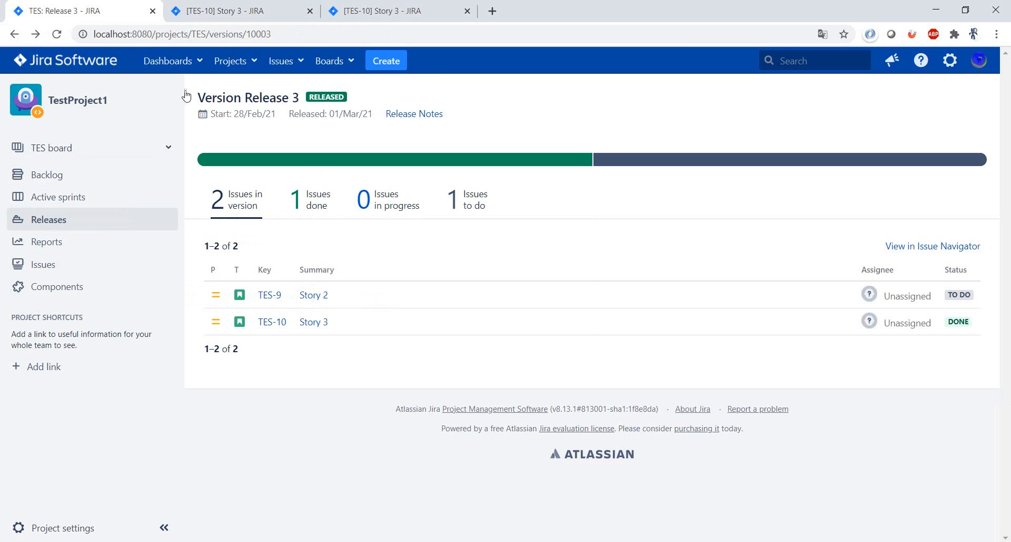
pyautogui.click(56, 227)
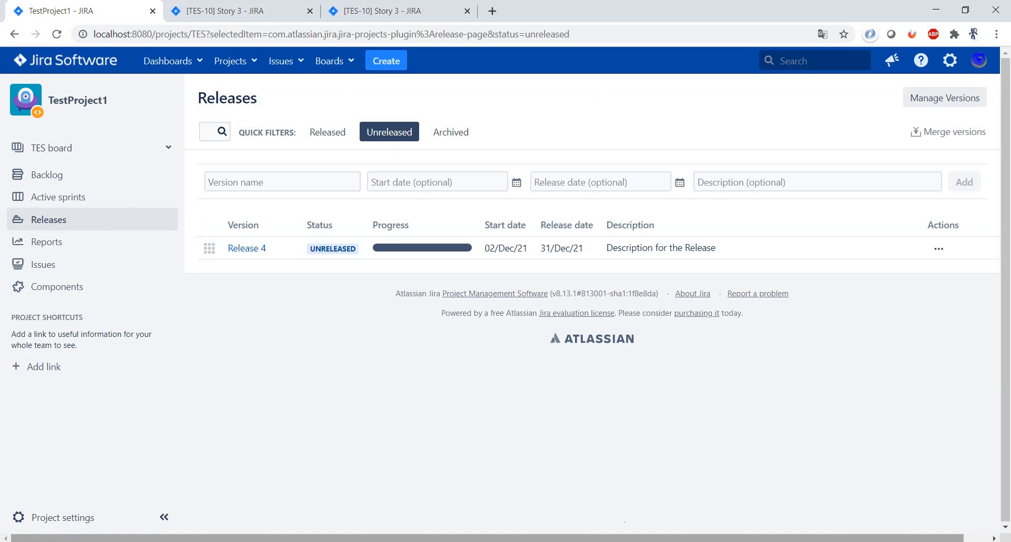
# Switch to the issue Task 55 (TES-21) and set its fix version to Release 4
pyautogui.click(246, 8)
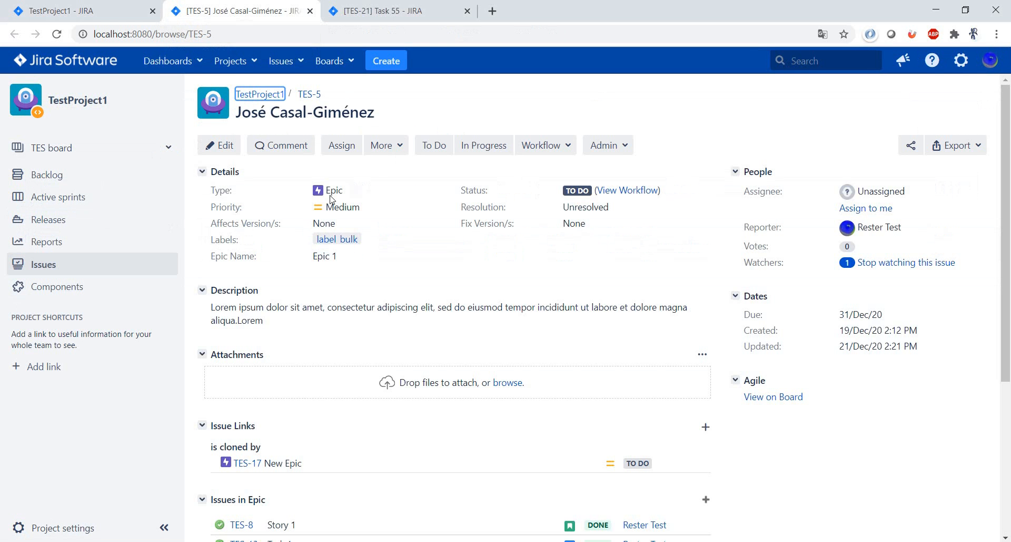
pyautogui.hotkey('ctrl', 'Tab')
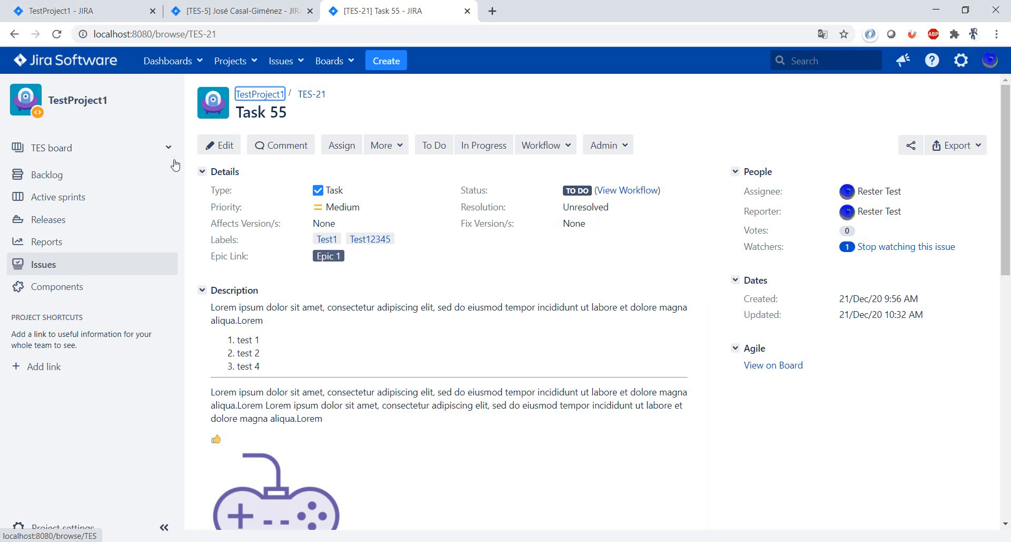
pyautogui.click(591, 223)
pyautogui.click(698, 224)
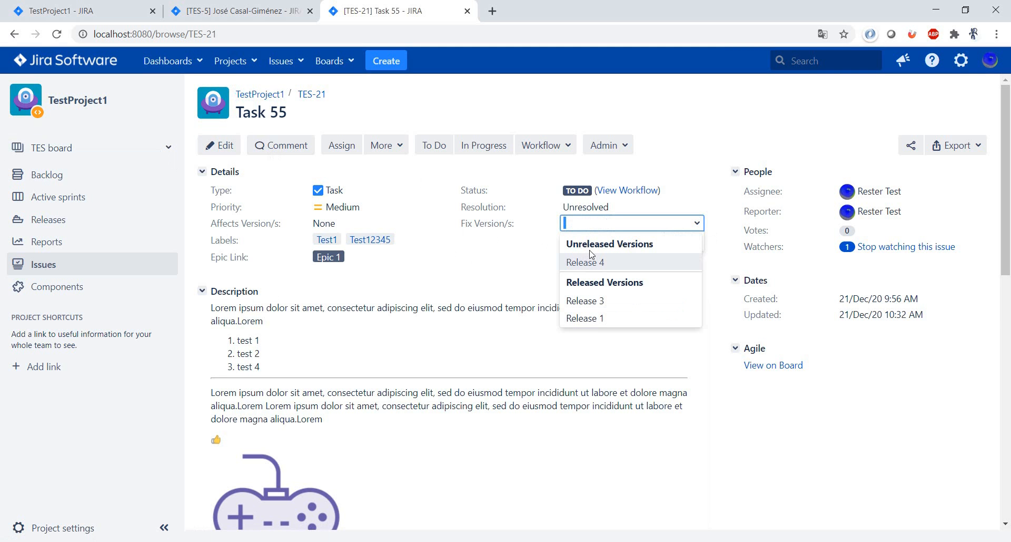
pyautogui.click(606, 263)
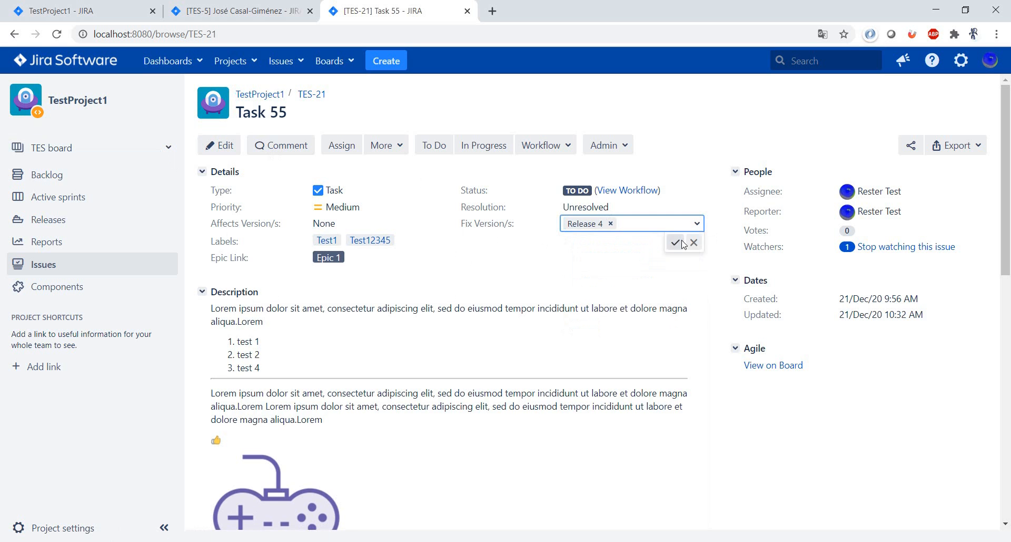
pyautogui.click(683, 244)
# Switch to the epic TES-5 and set its fix version to Release 4
pyautogui.click(243, 11)
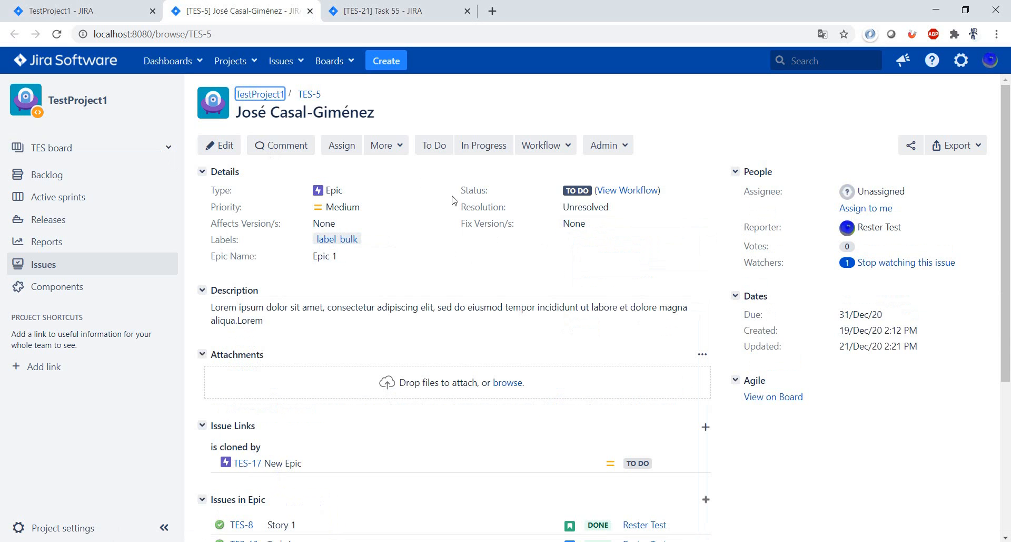
pyautogui.click(580, 223)
pyautogui.click(698, 224)
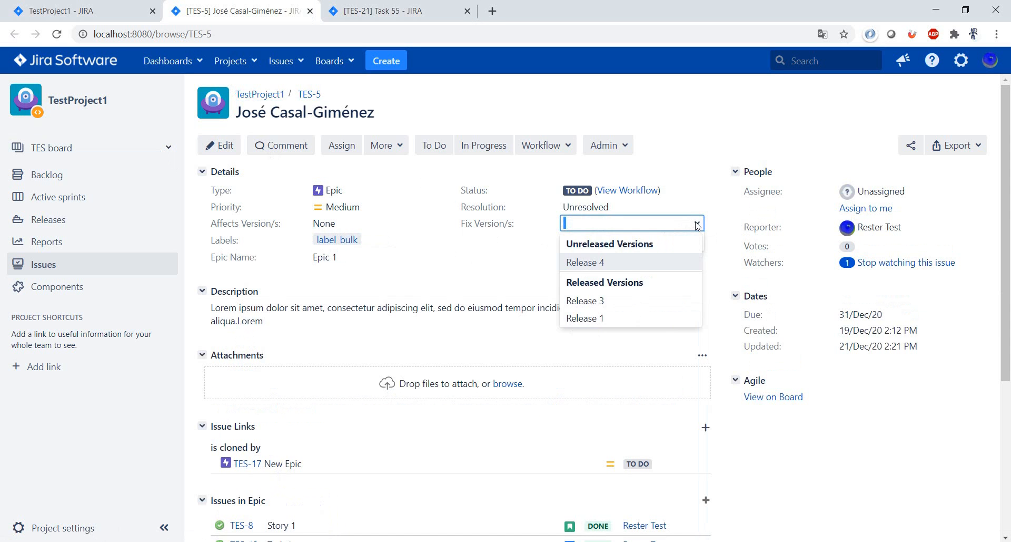
pyautogui.click(654, 263)
pyautogui.click(680, 244)
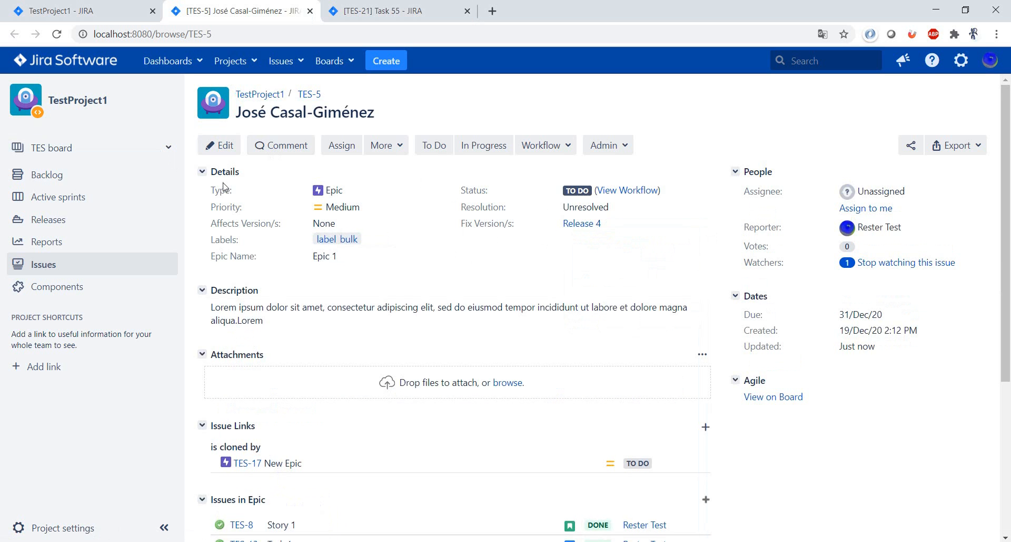
# Open version Release 4 from the releases list and review its release notes by issue type, including the editable text version
pyautogui.click(60, 11)
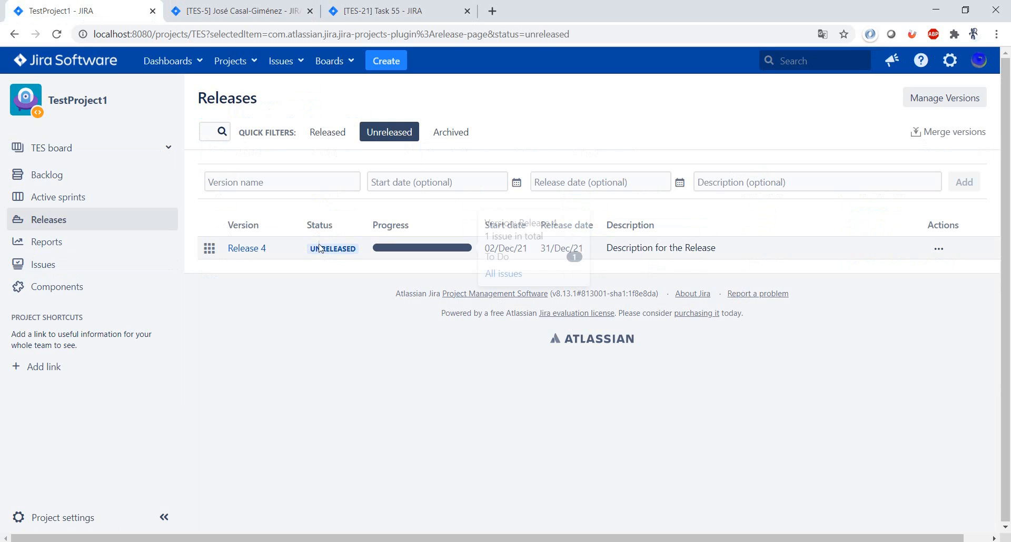
pyautogui.click(256, 255)
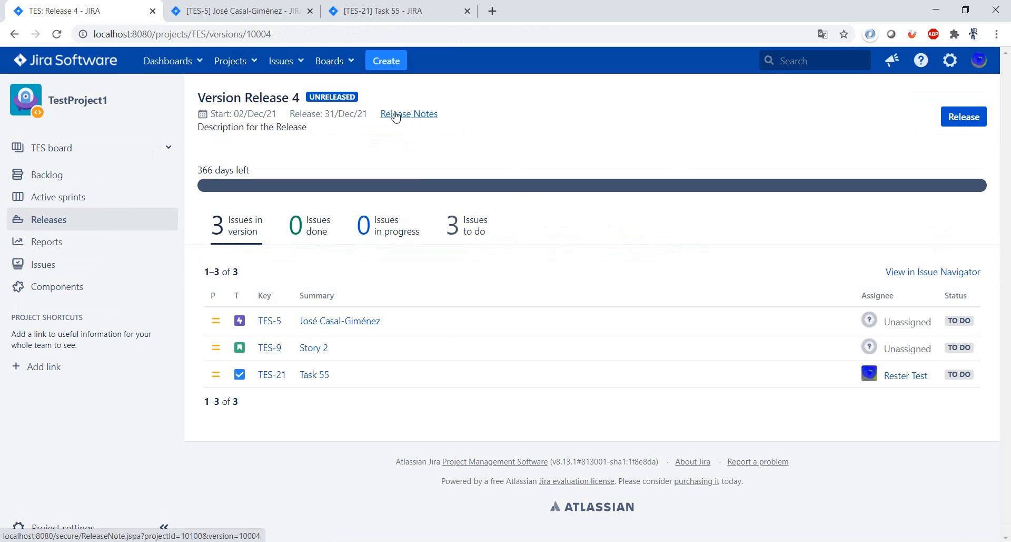
pyautogui.click(416, 113)
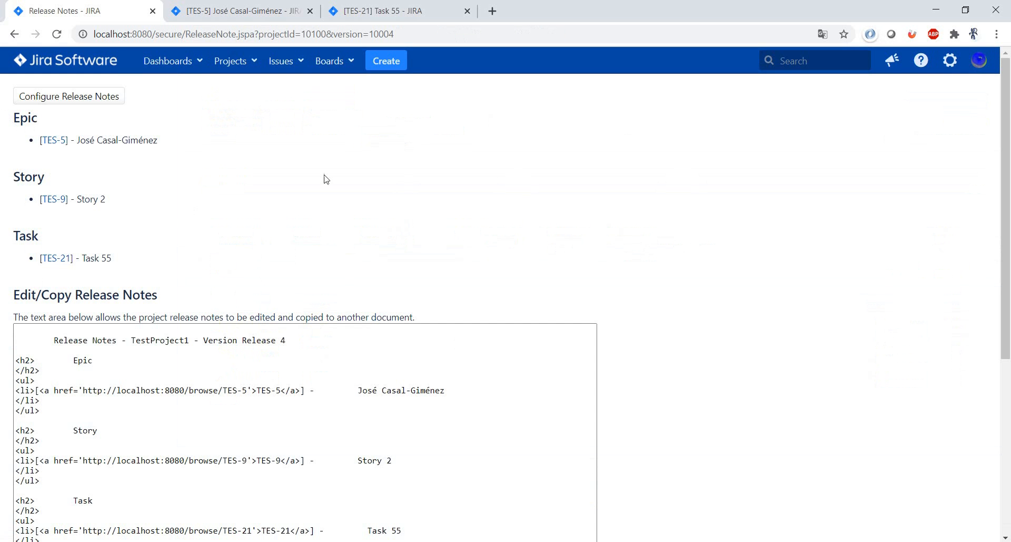
pyautogui.scroll(-3, 442, 268)
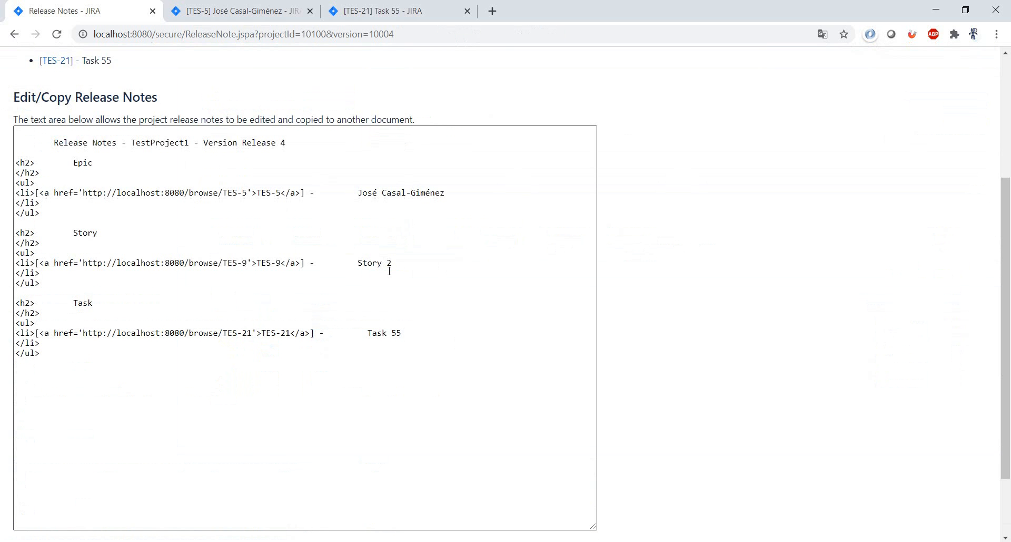
pyautogui.scroll(1, 390, 271)
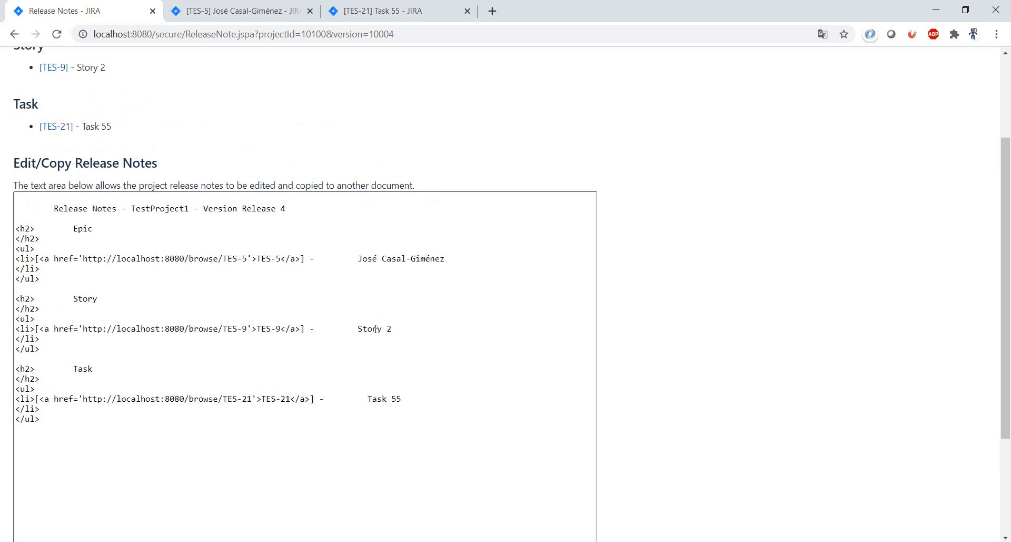
pyautogui.scroll(2, 376, 329)
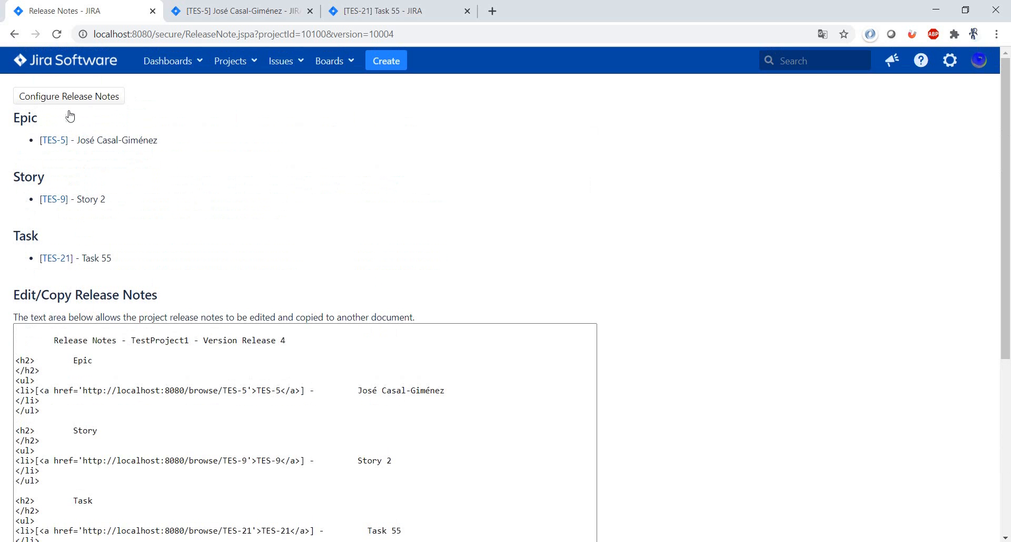
pyautogui.click(54, 99)
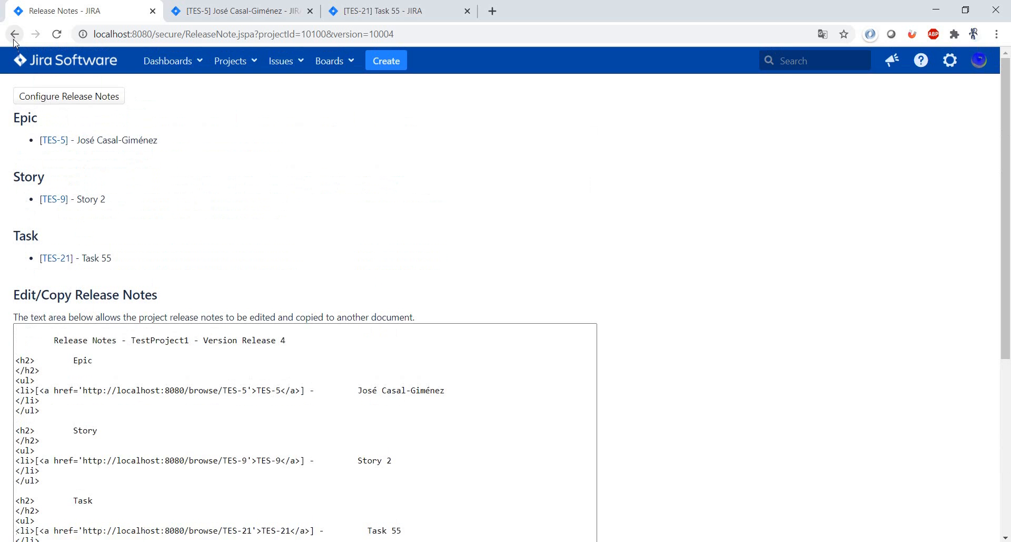